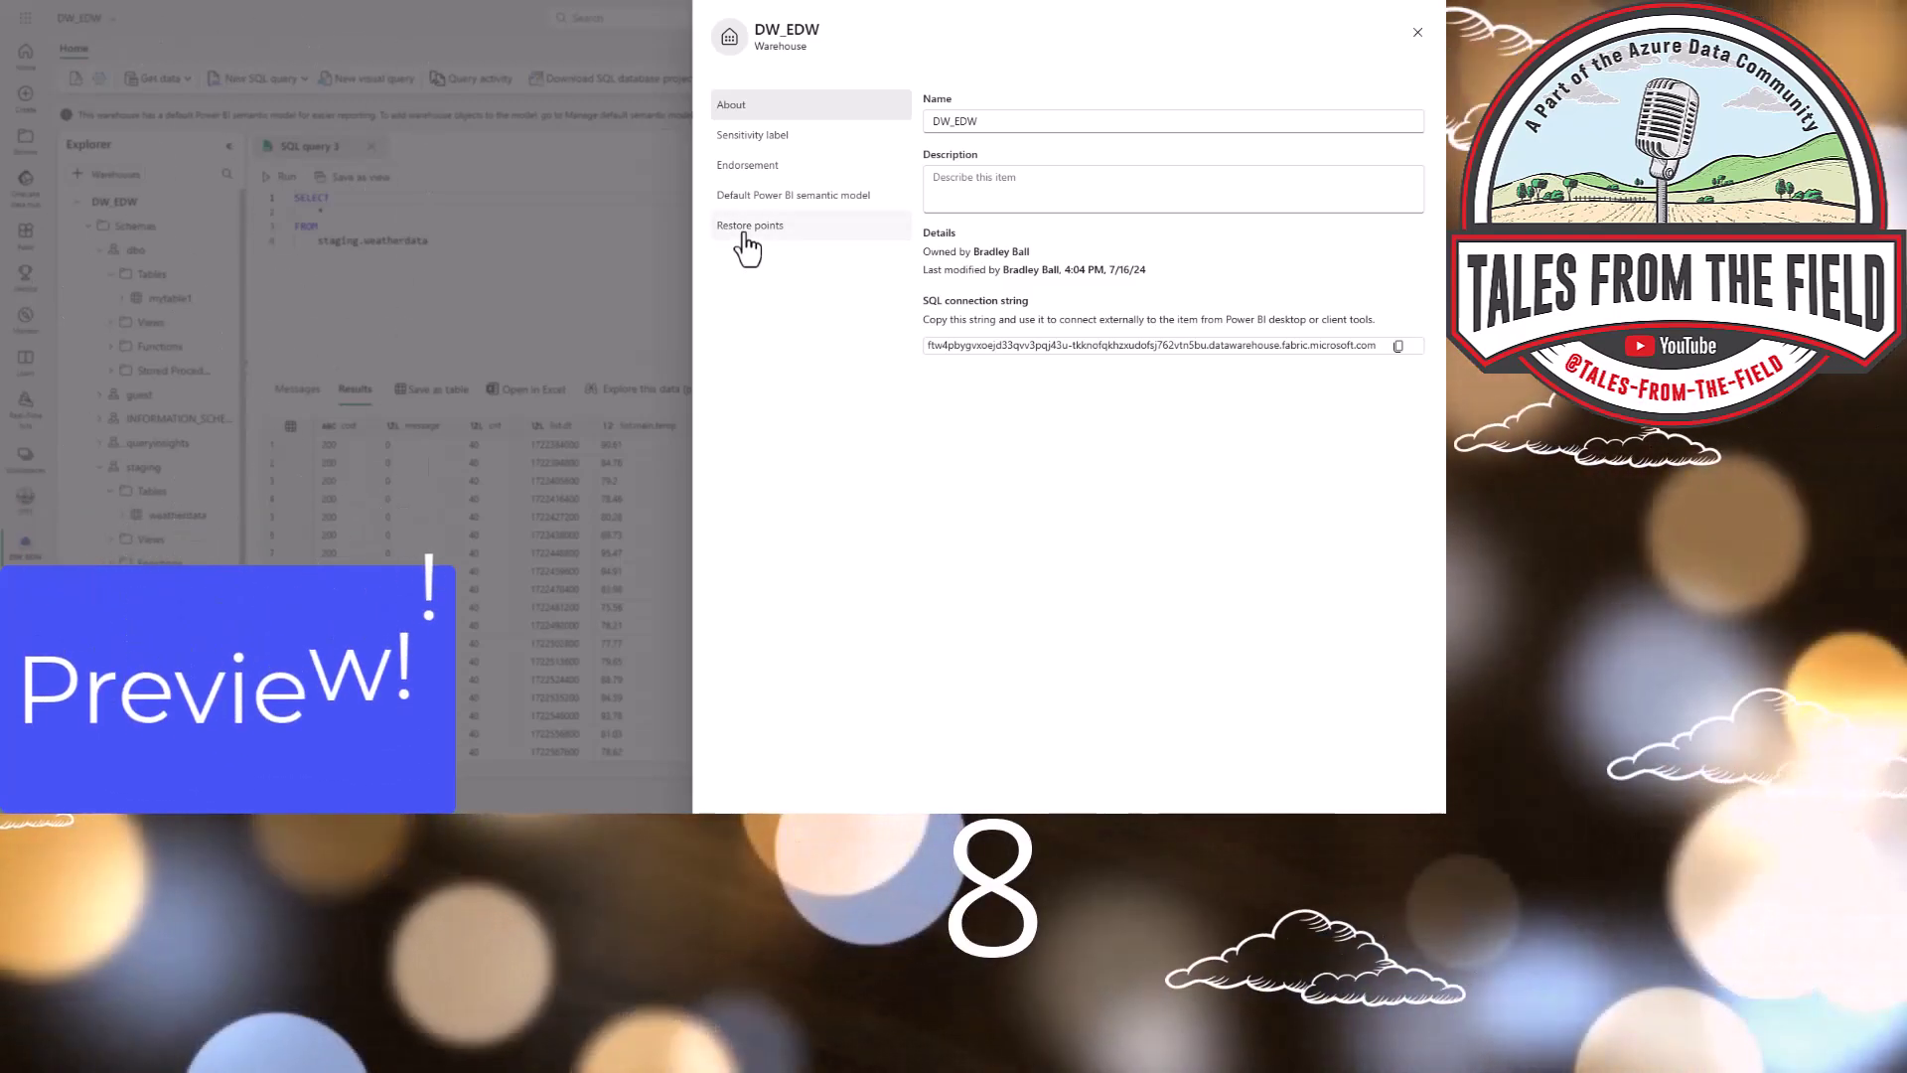
- Show the DW_EDW warehouse's Restore points list in its settings
{"action": "left_click", "coordinate": [745, 235]}
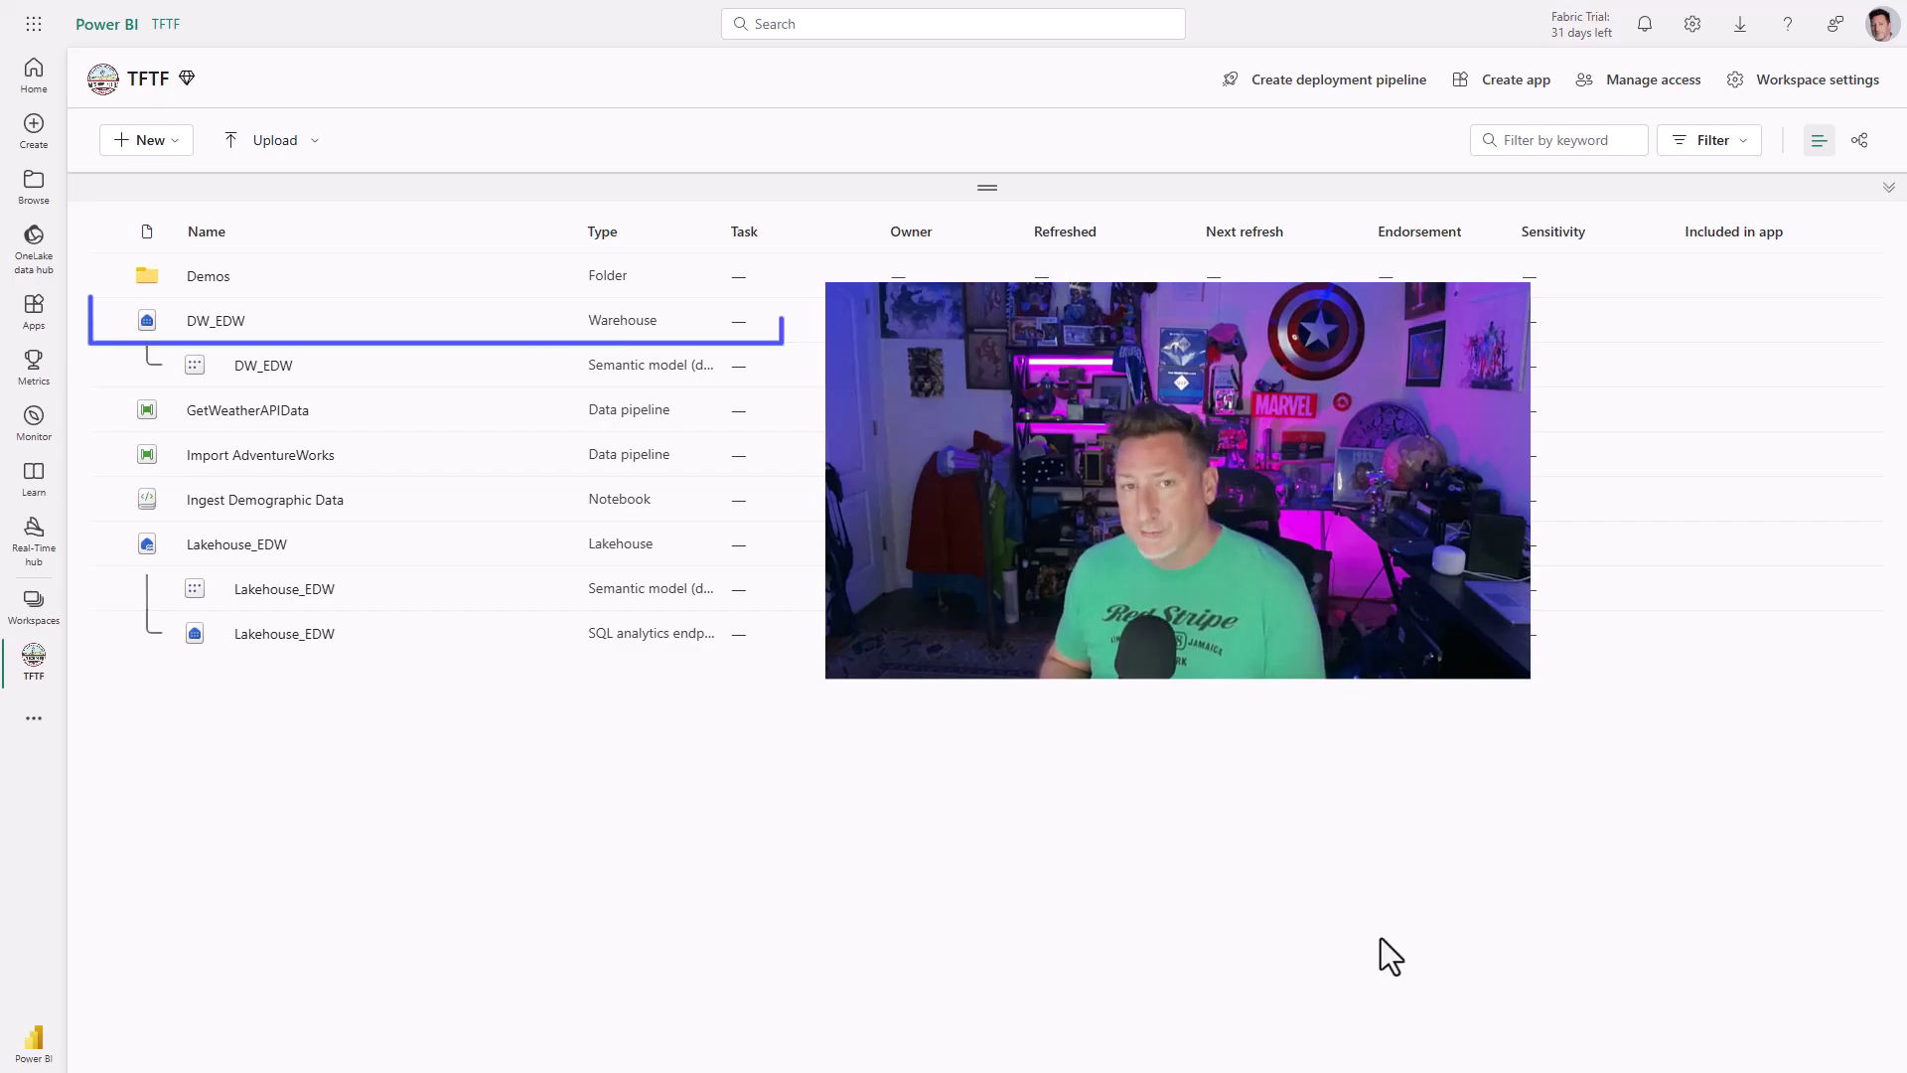
- Open DW_EDW, preview staging.weatherdata, and run SQL query 3 to return its 120 rows
{"action": "left_click", "coordinate": [213, 321]}
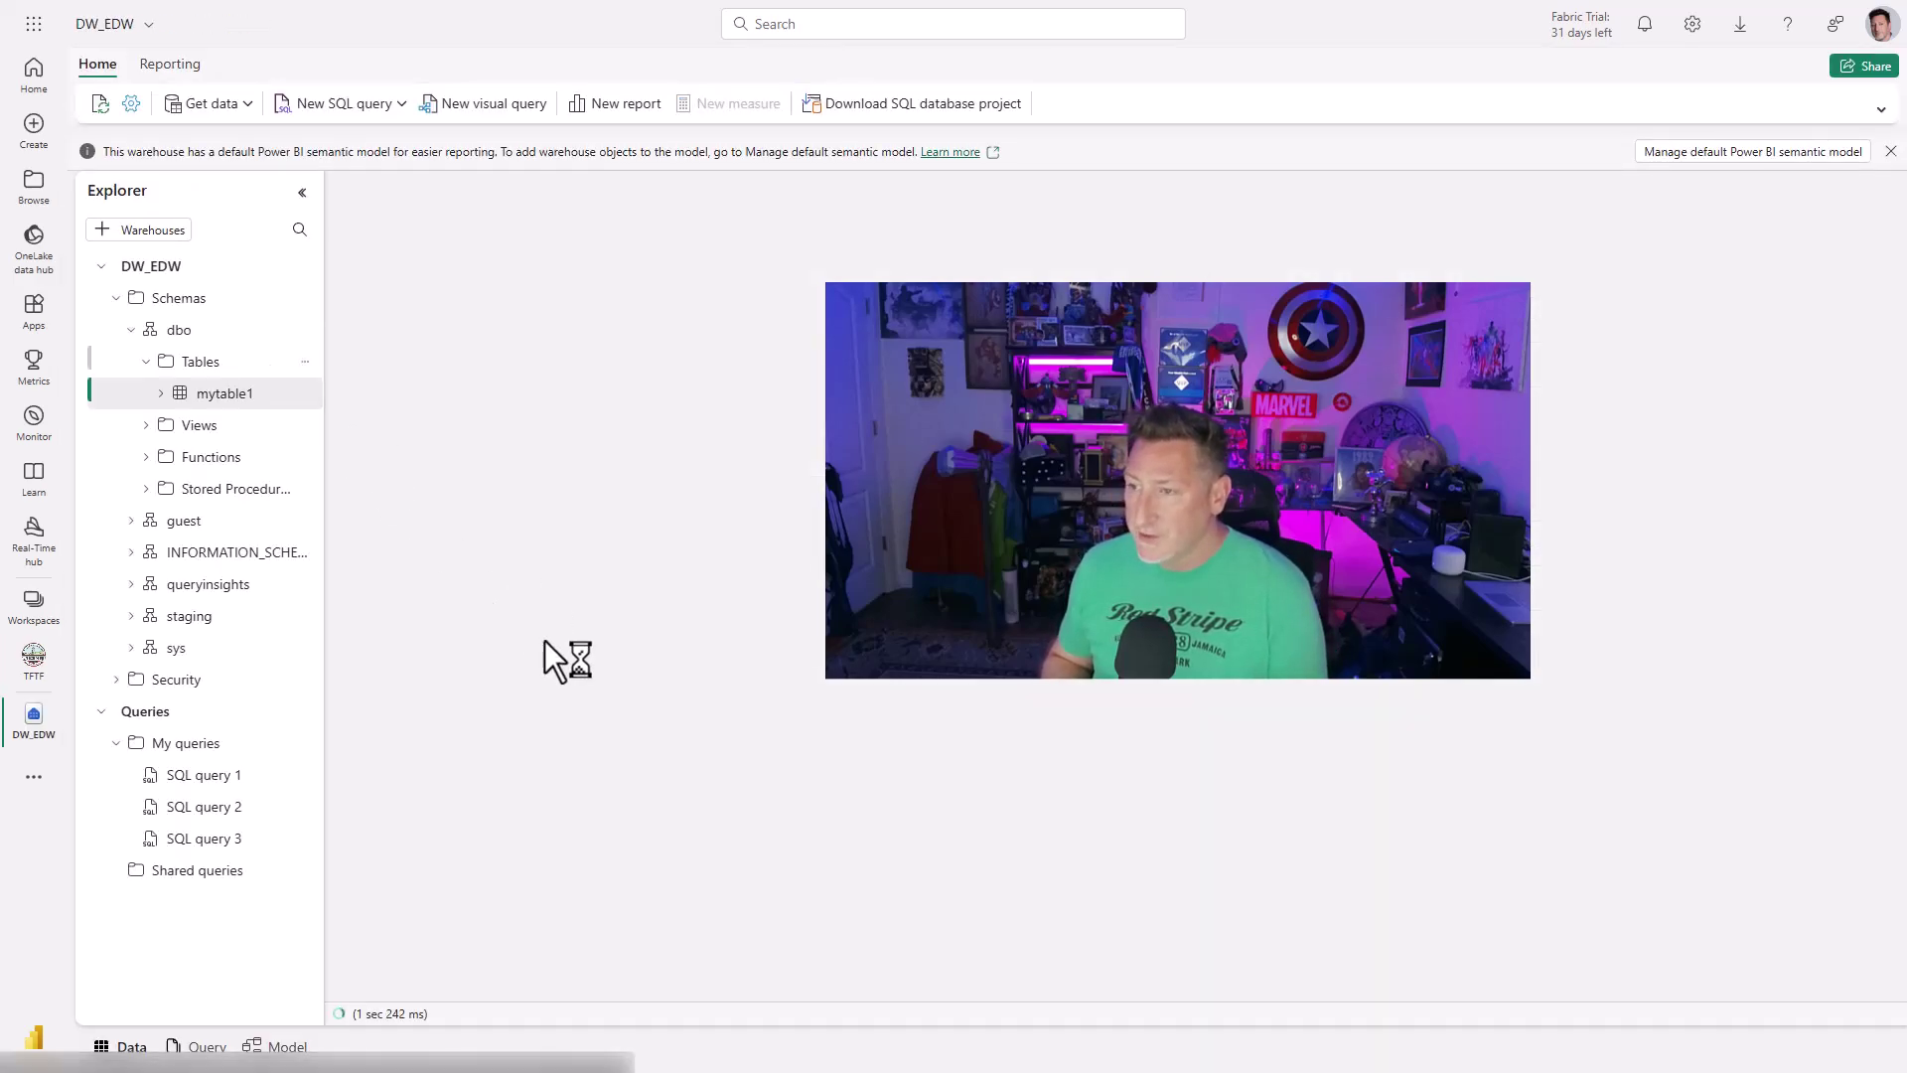
{"action": "left_click", "coordinate": [139, 618]}
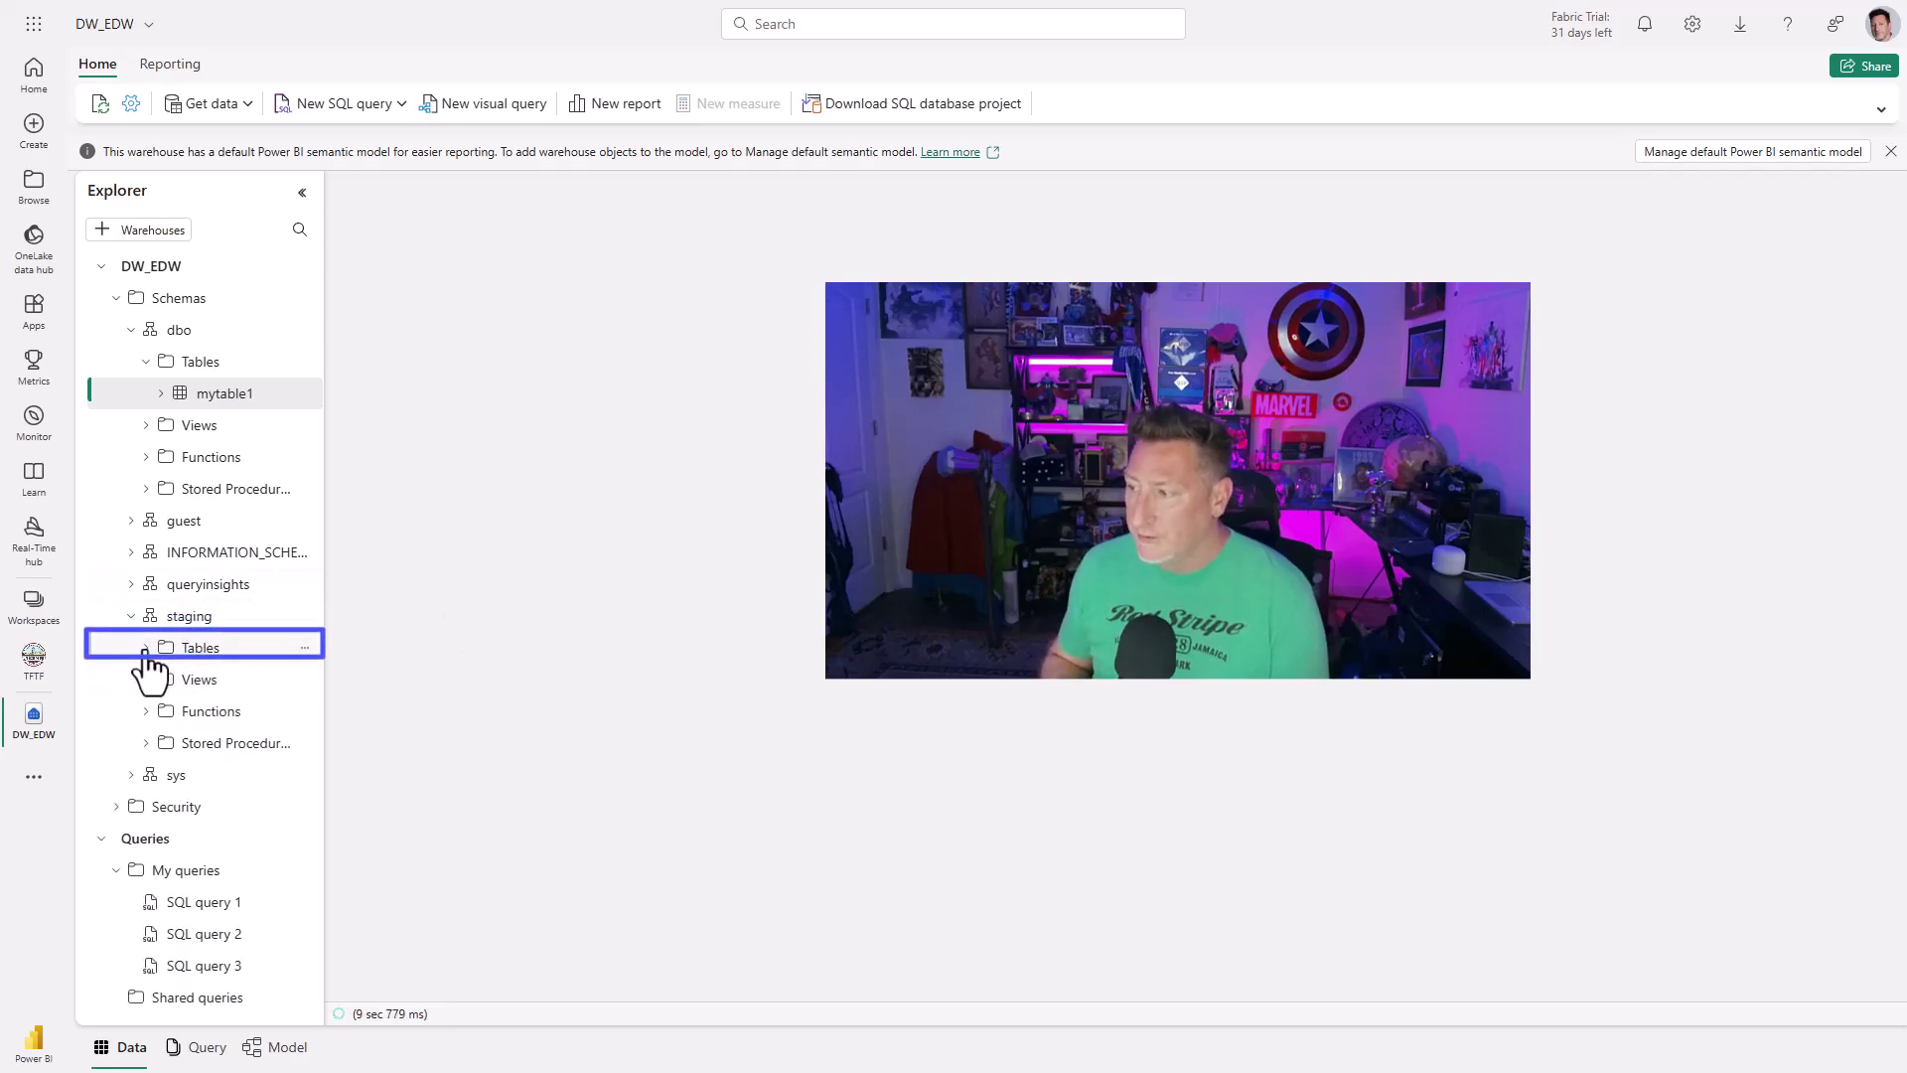
{"action": "left_click", "coordinate": [147, 647]}
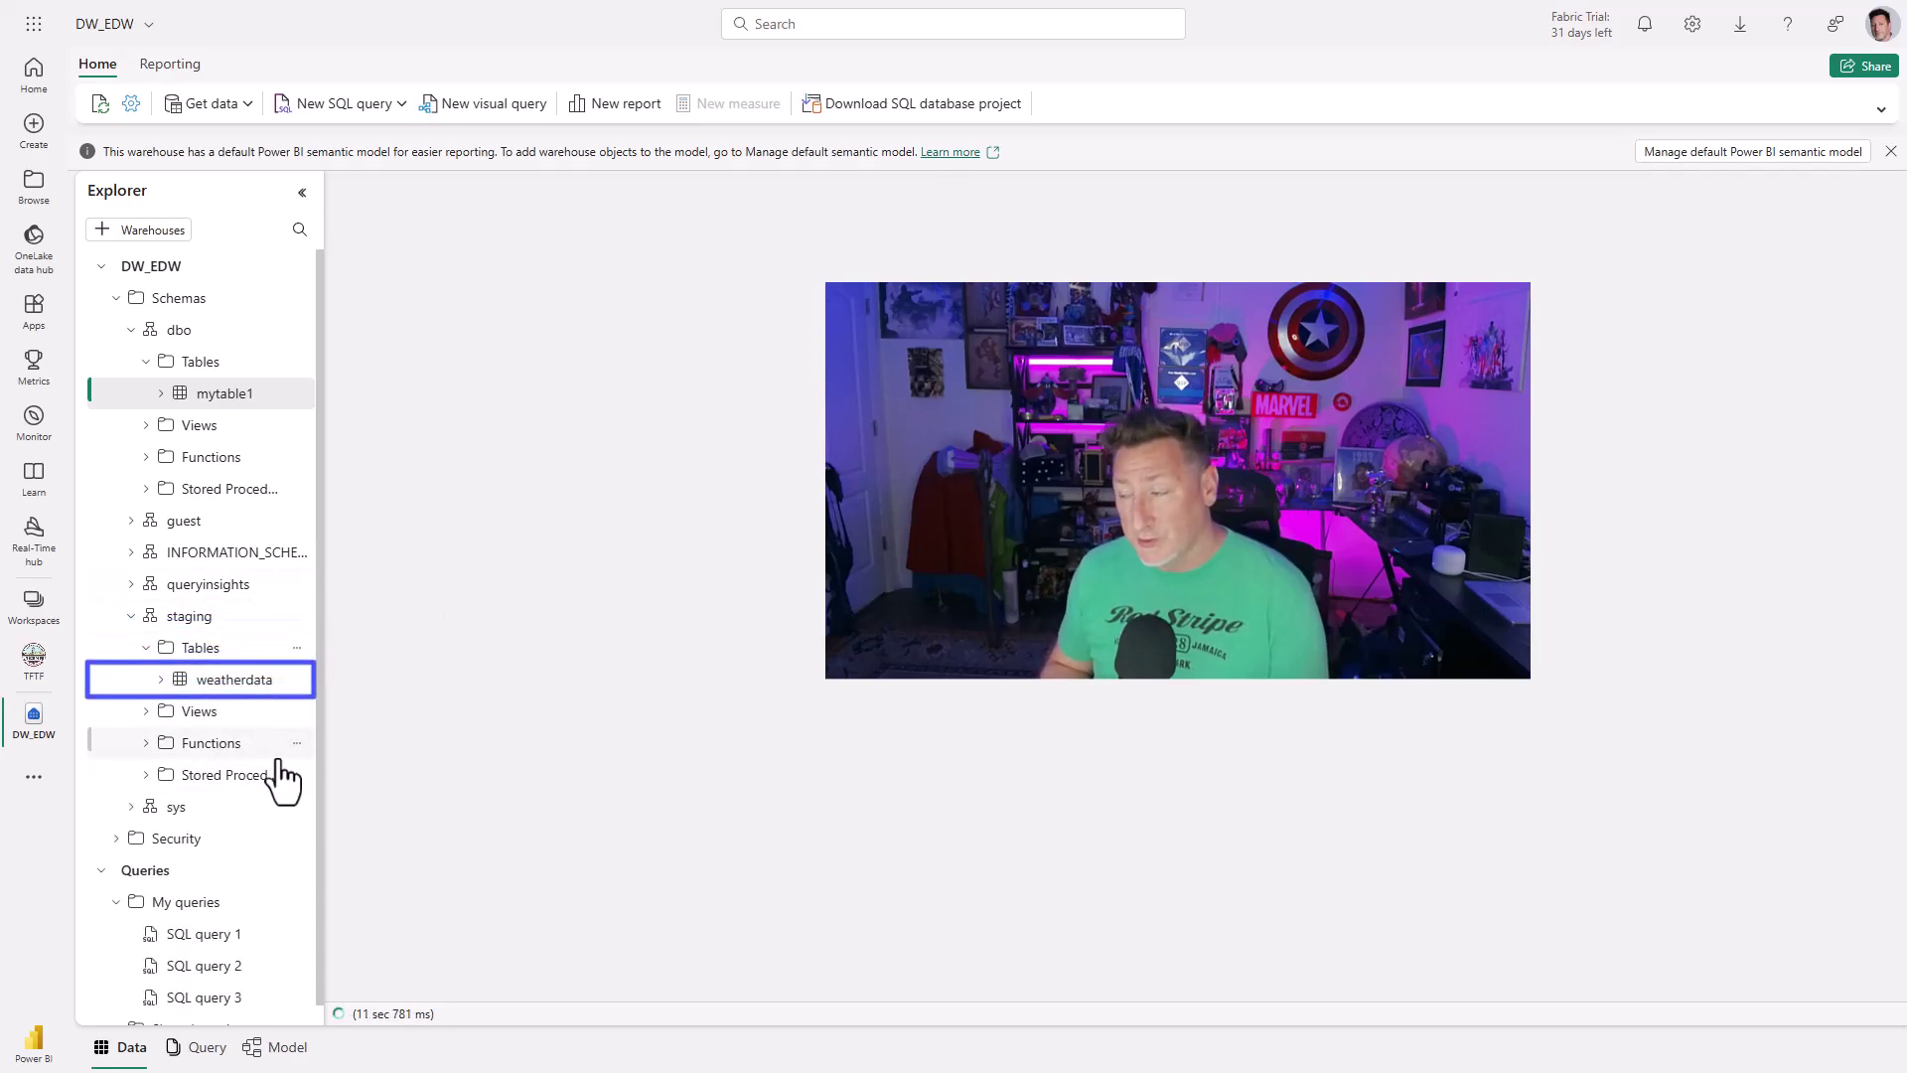
{"action": "left_click", "coordinate": [215, 682]}
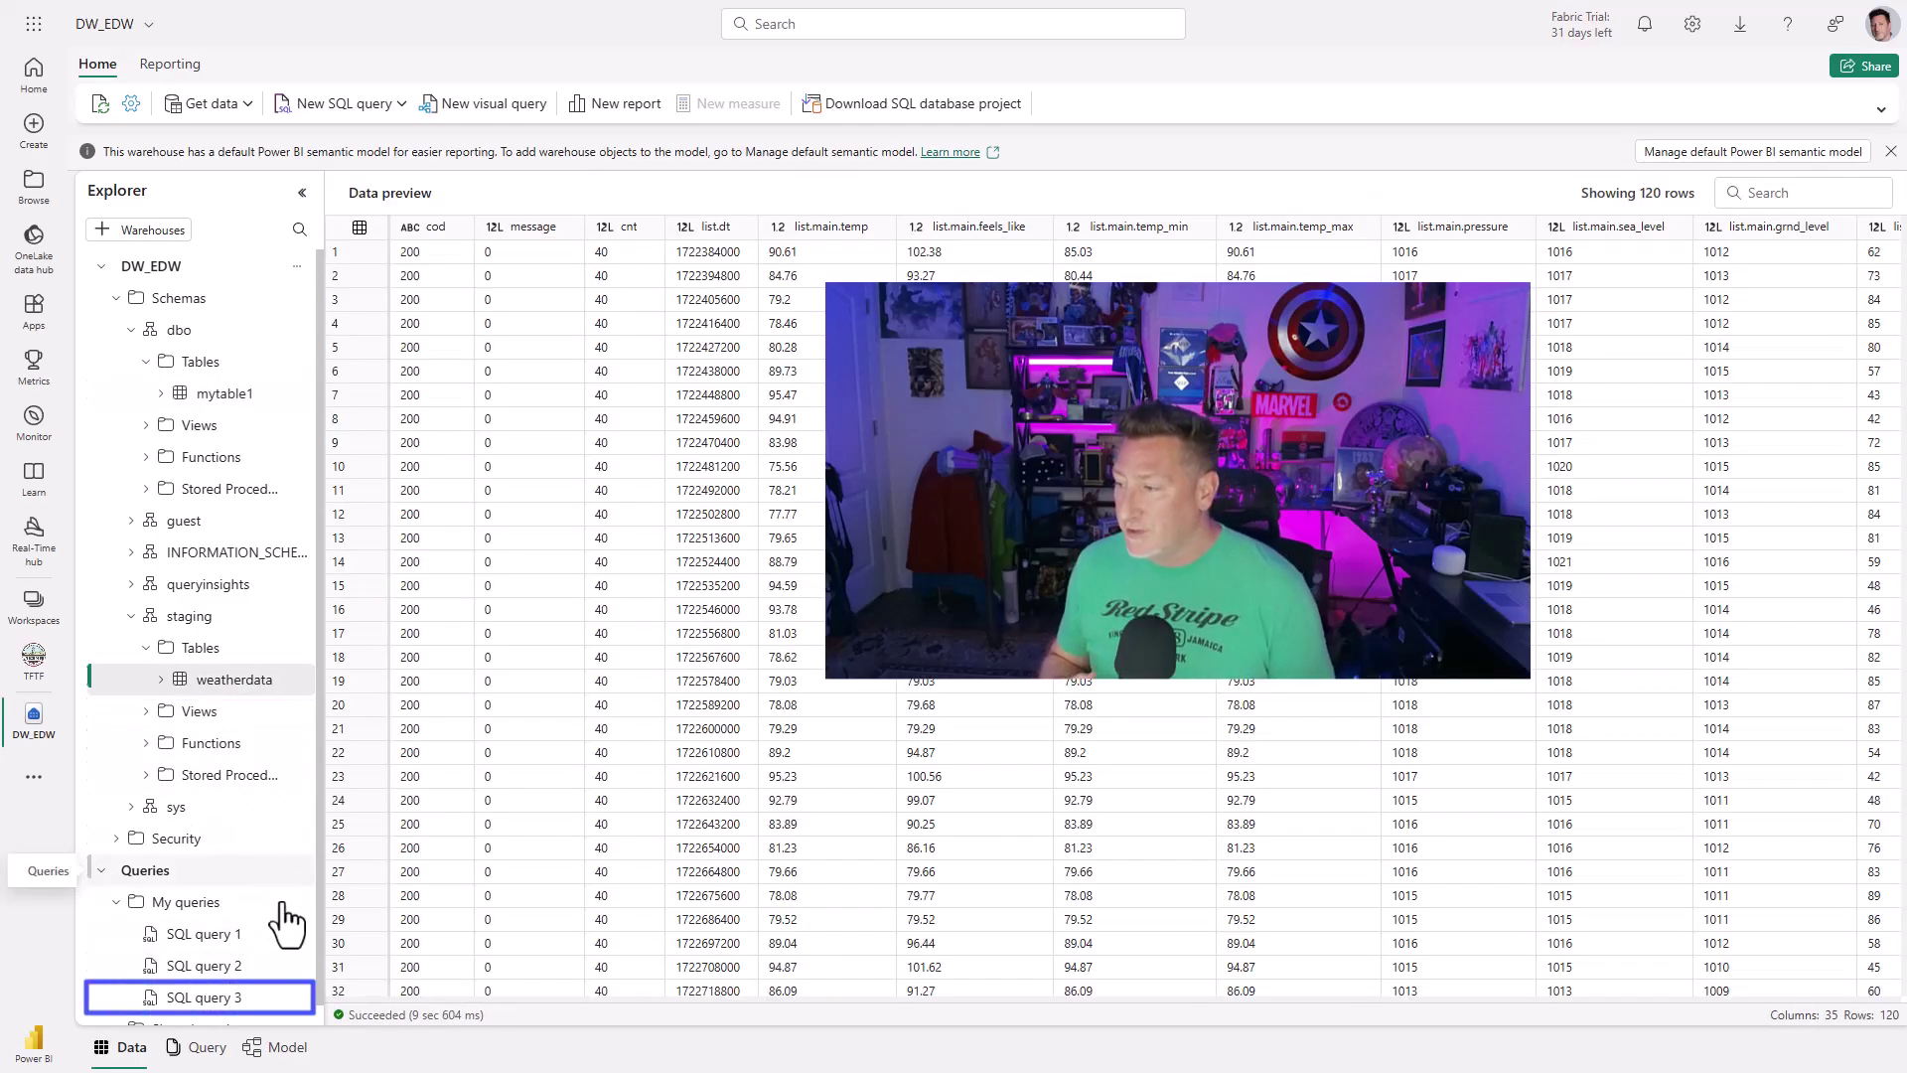
{"action": "left_click", "coordinate": [228, 998]}
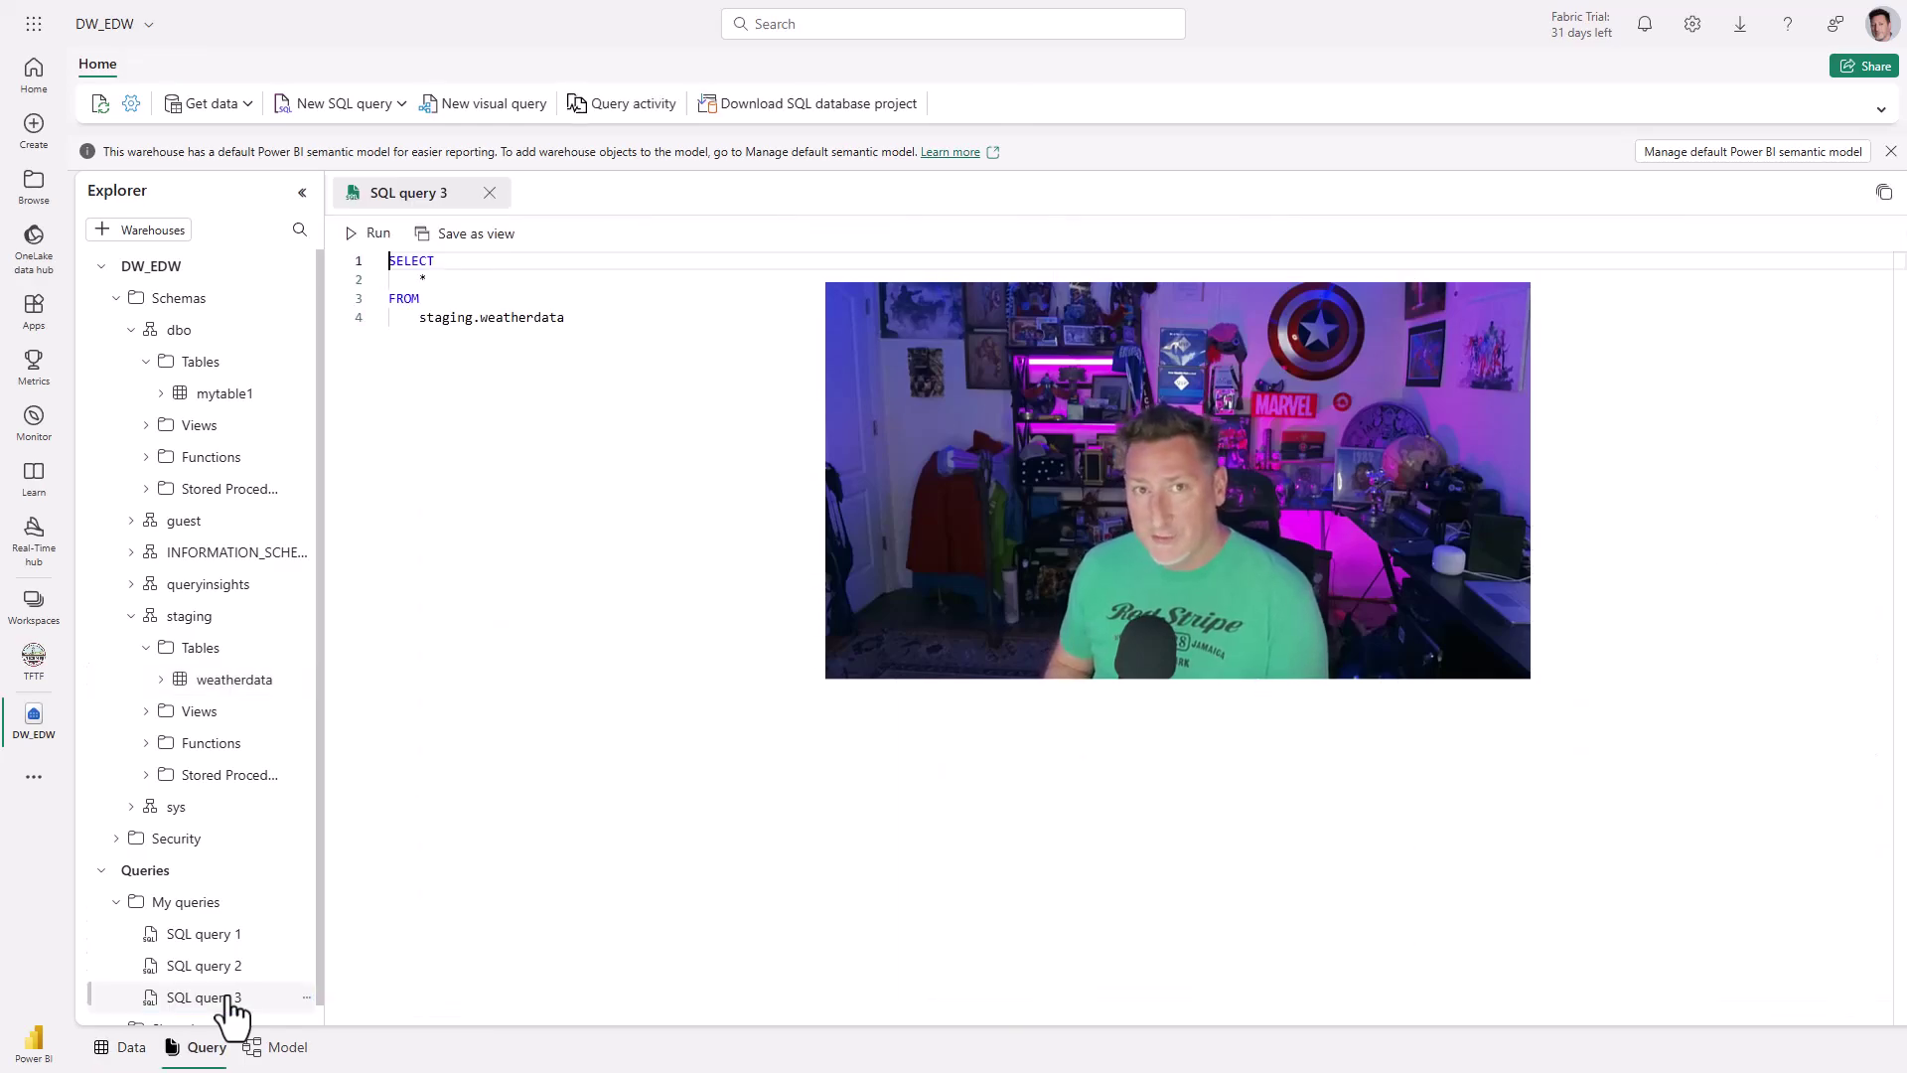
{"action": "left_click", "coordinate": [360, 235]}
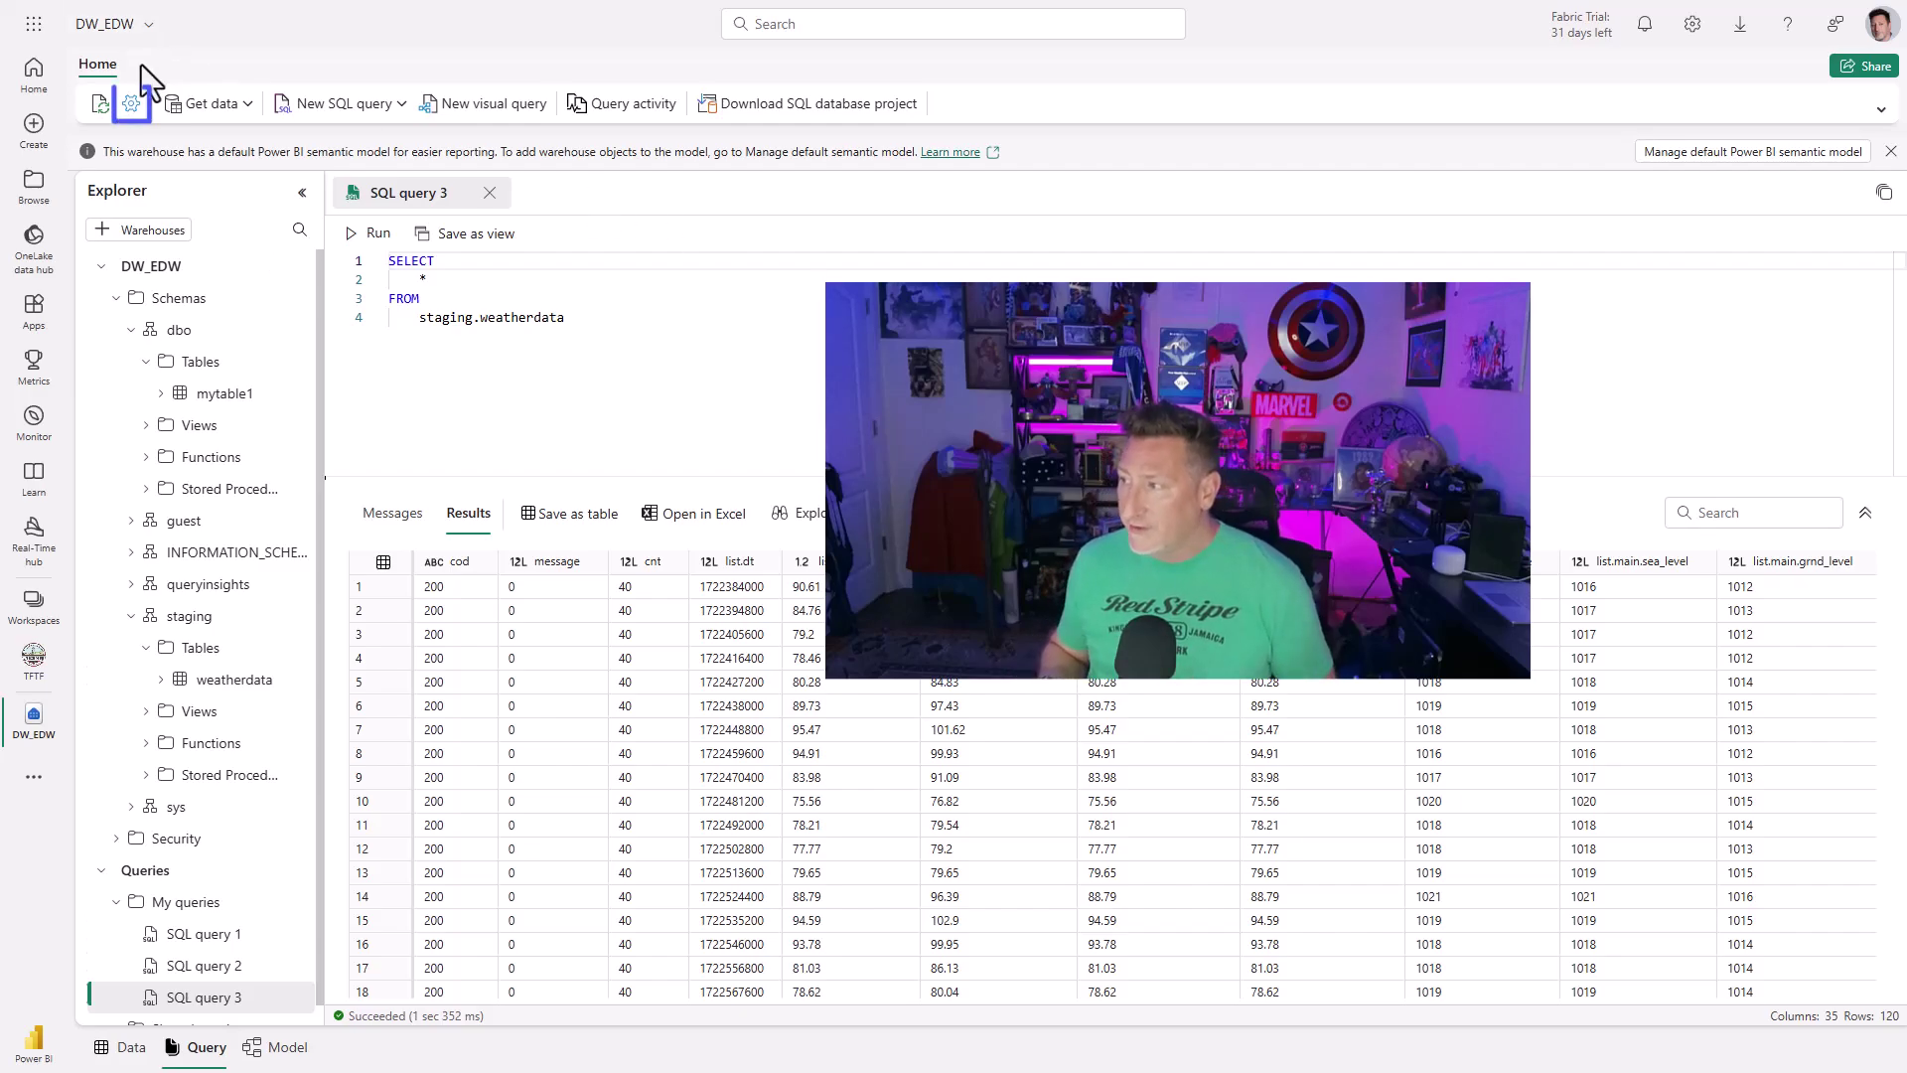
- Add a restore point named 'Pre-TableDrop' under the warehouse's Restore points settings
{"action": "left_click", "coordinate": [131, 103]}
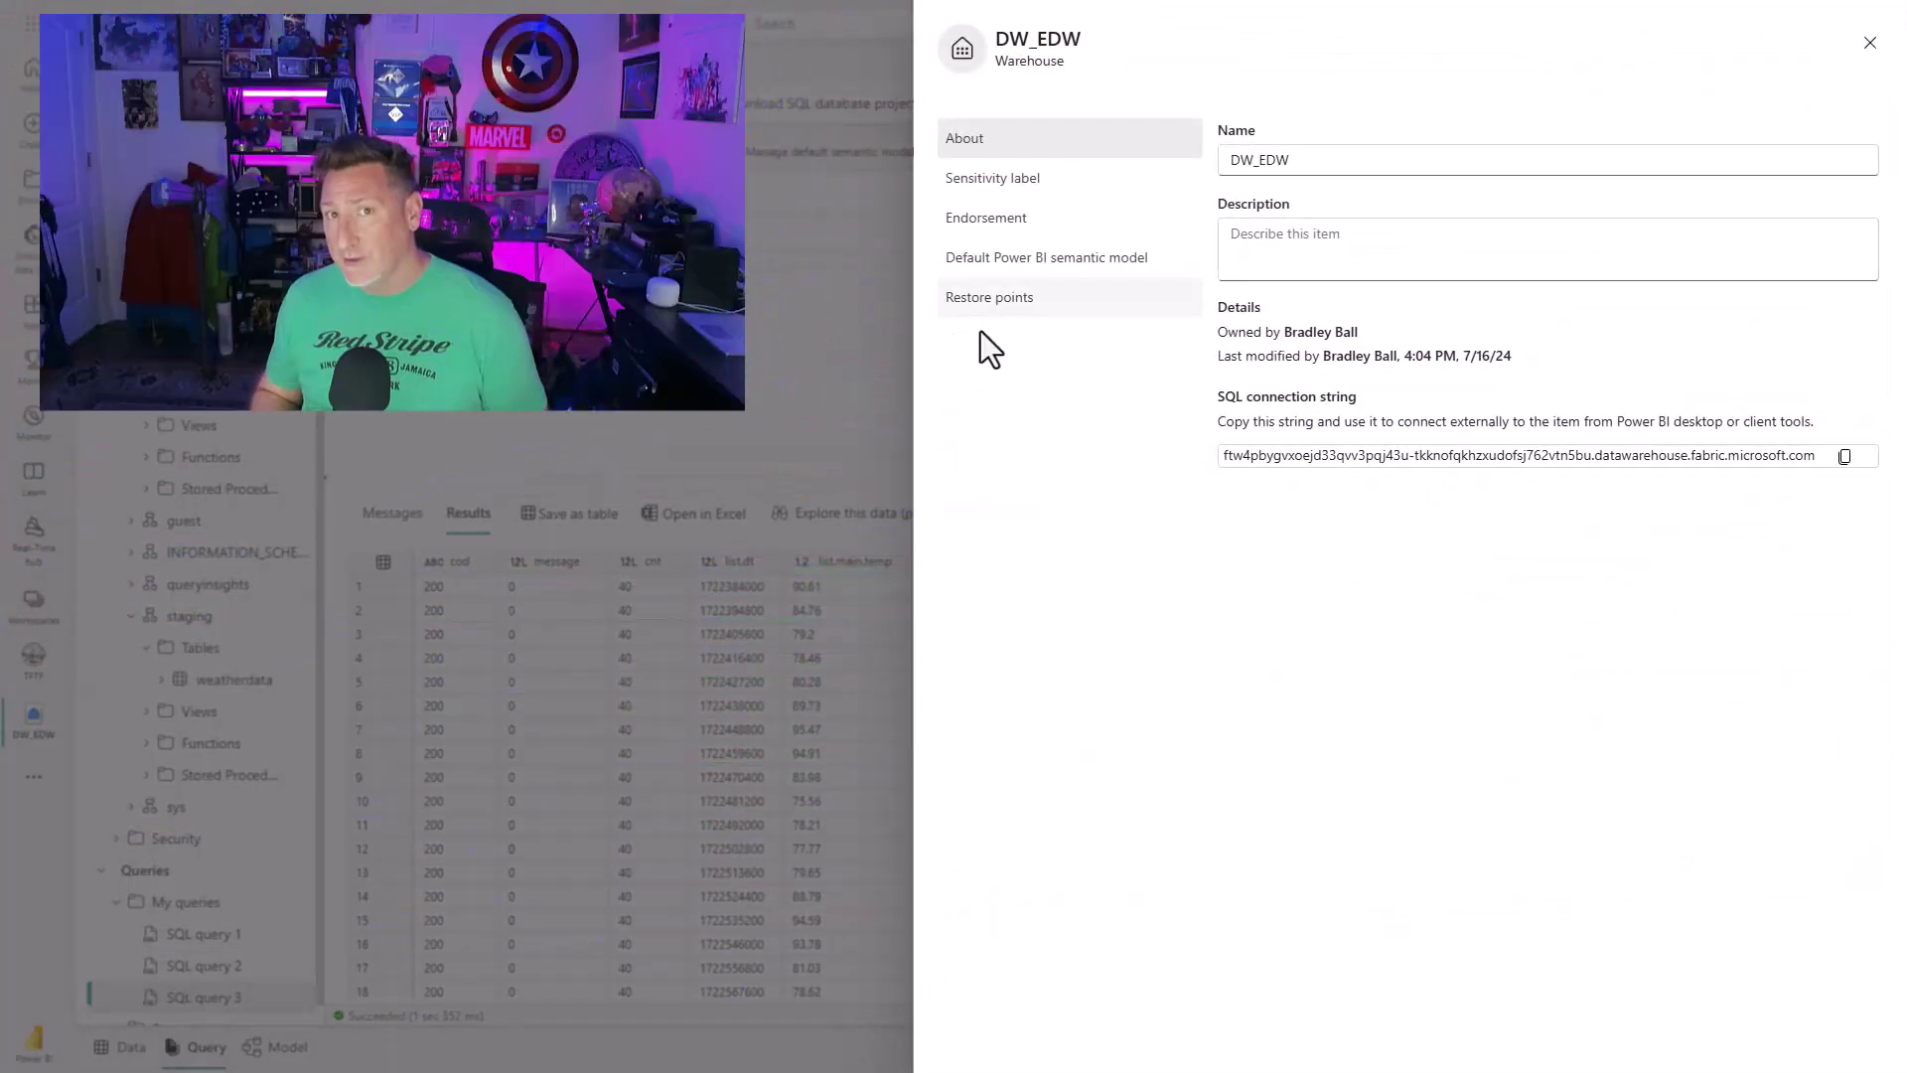
{"action": "left_click", "coordinate": [983, 303]}
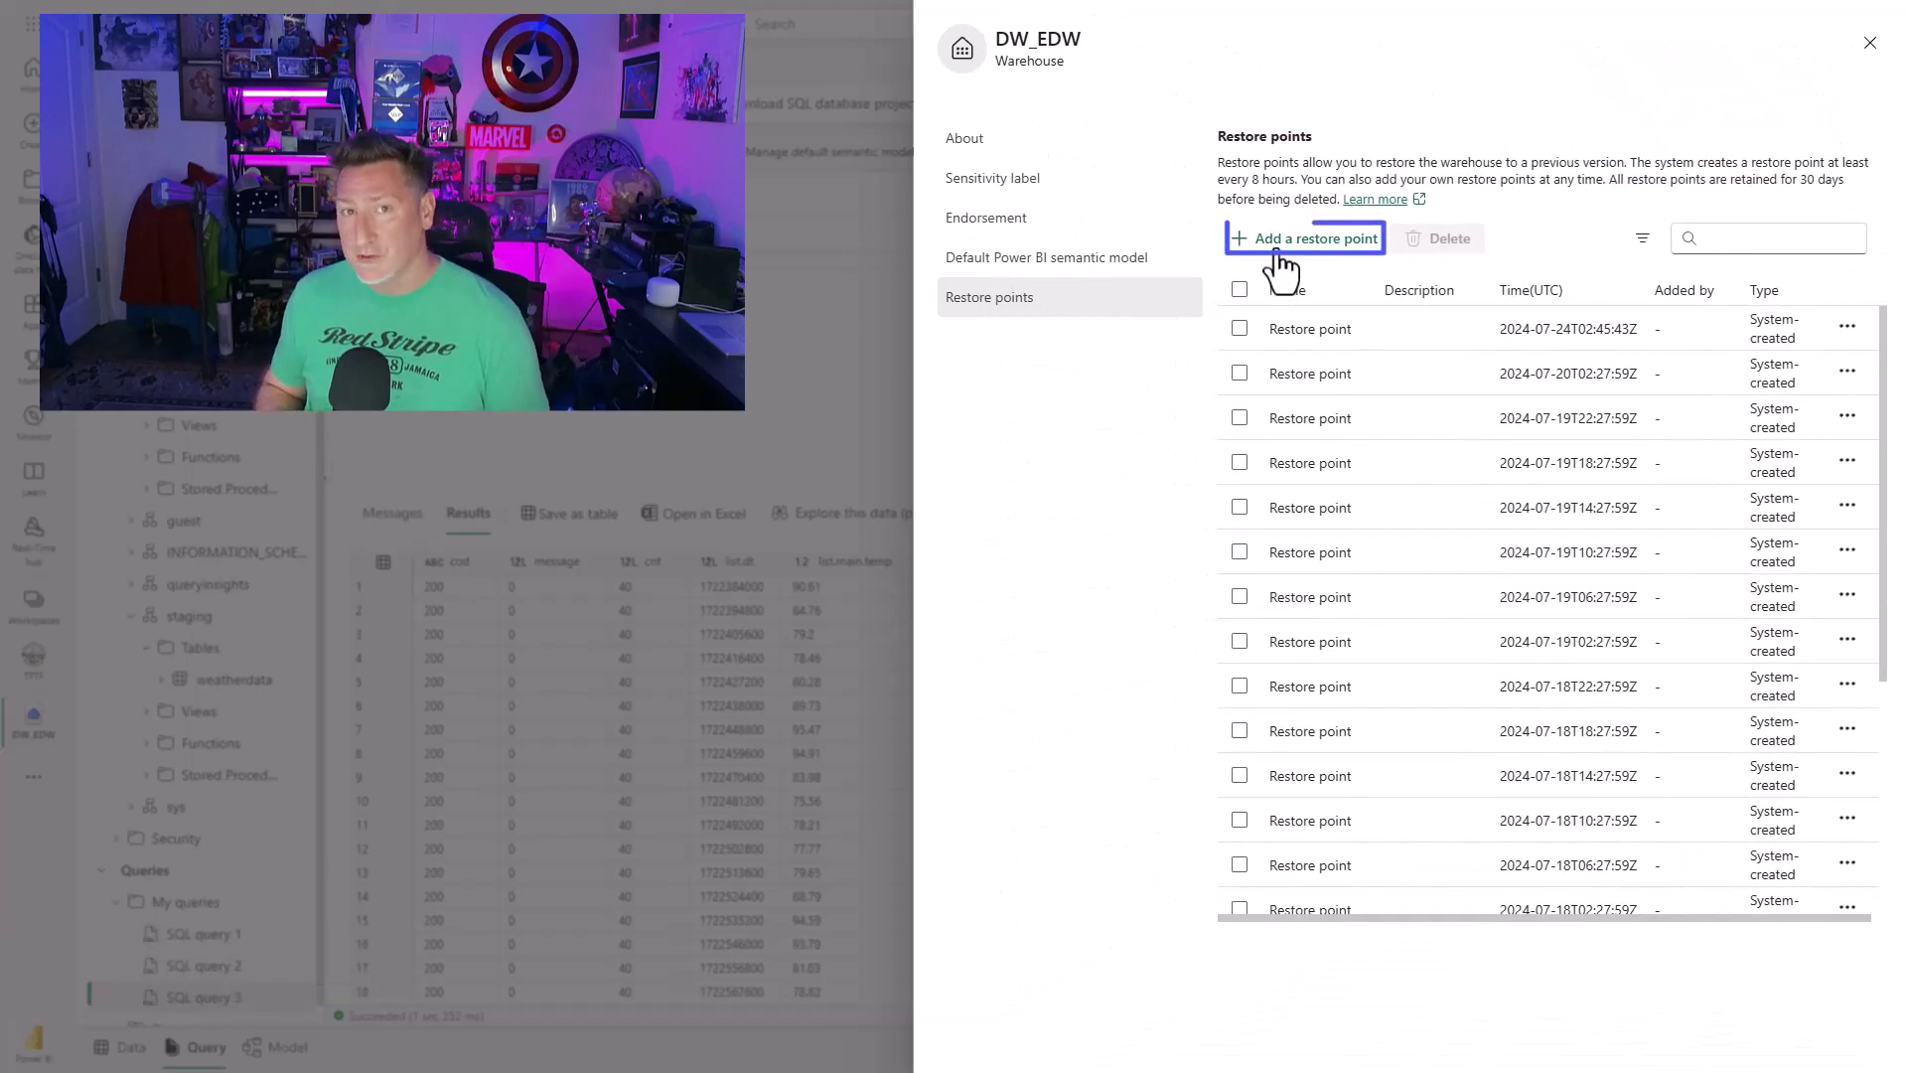
{"action": "left_click", "coordinate": [1279, 254]}
{"action": "left_click_drag", "start_coordinate": [1001, 515], "coordinate": [825, 509]}
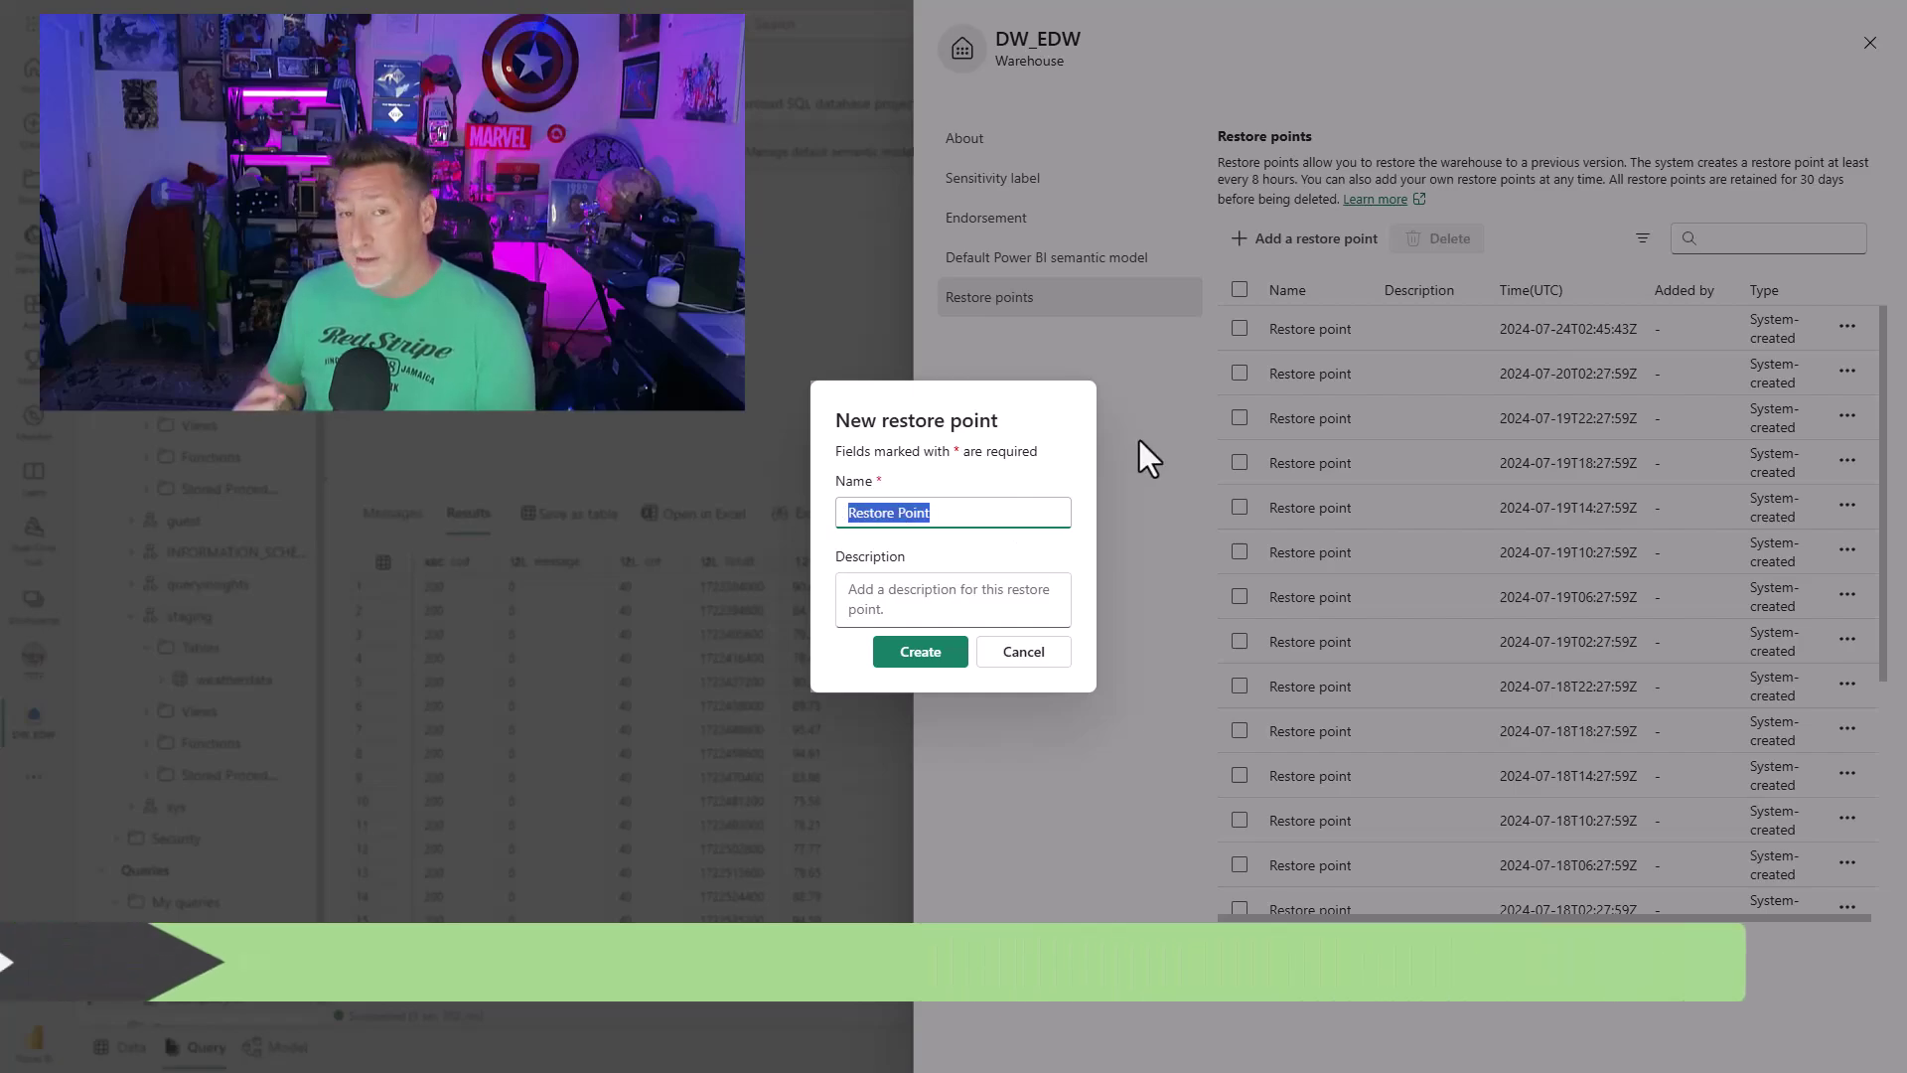
{"action": "type", "text": "Pre"}
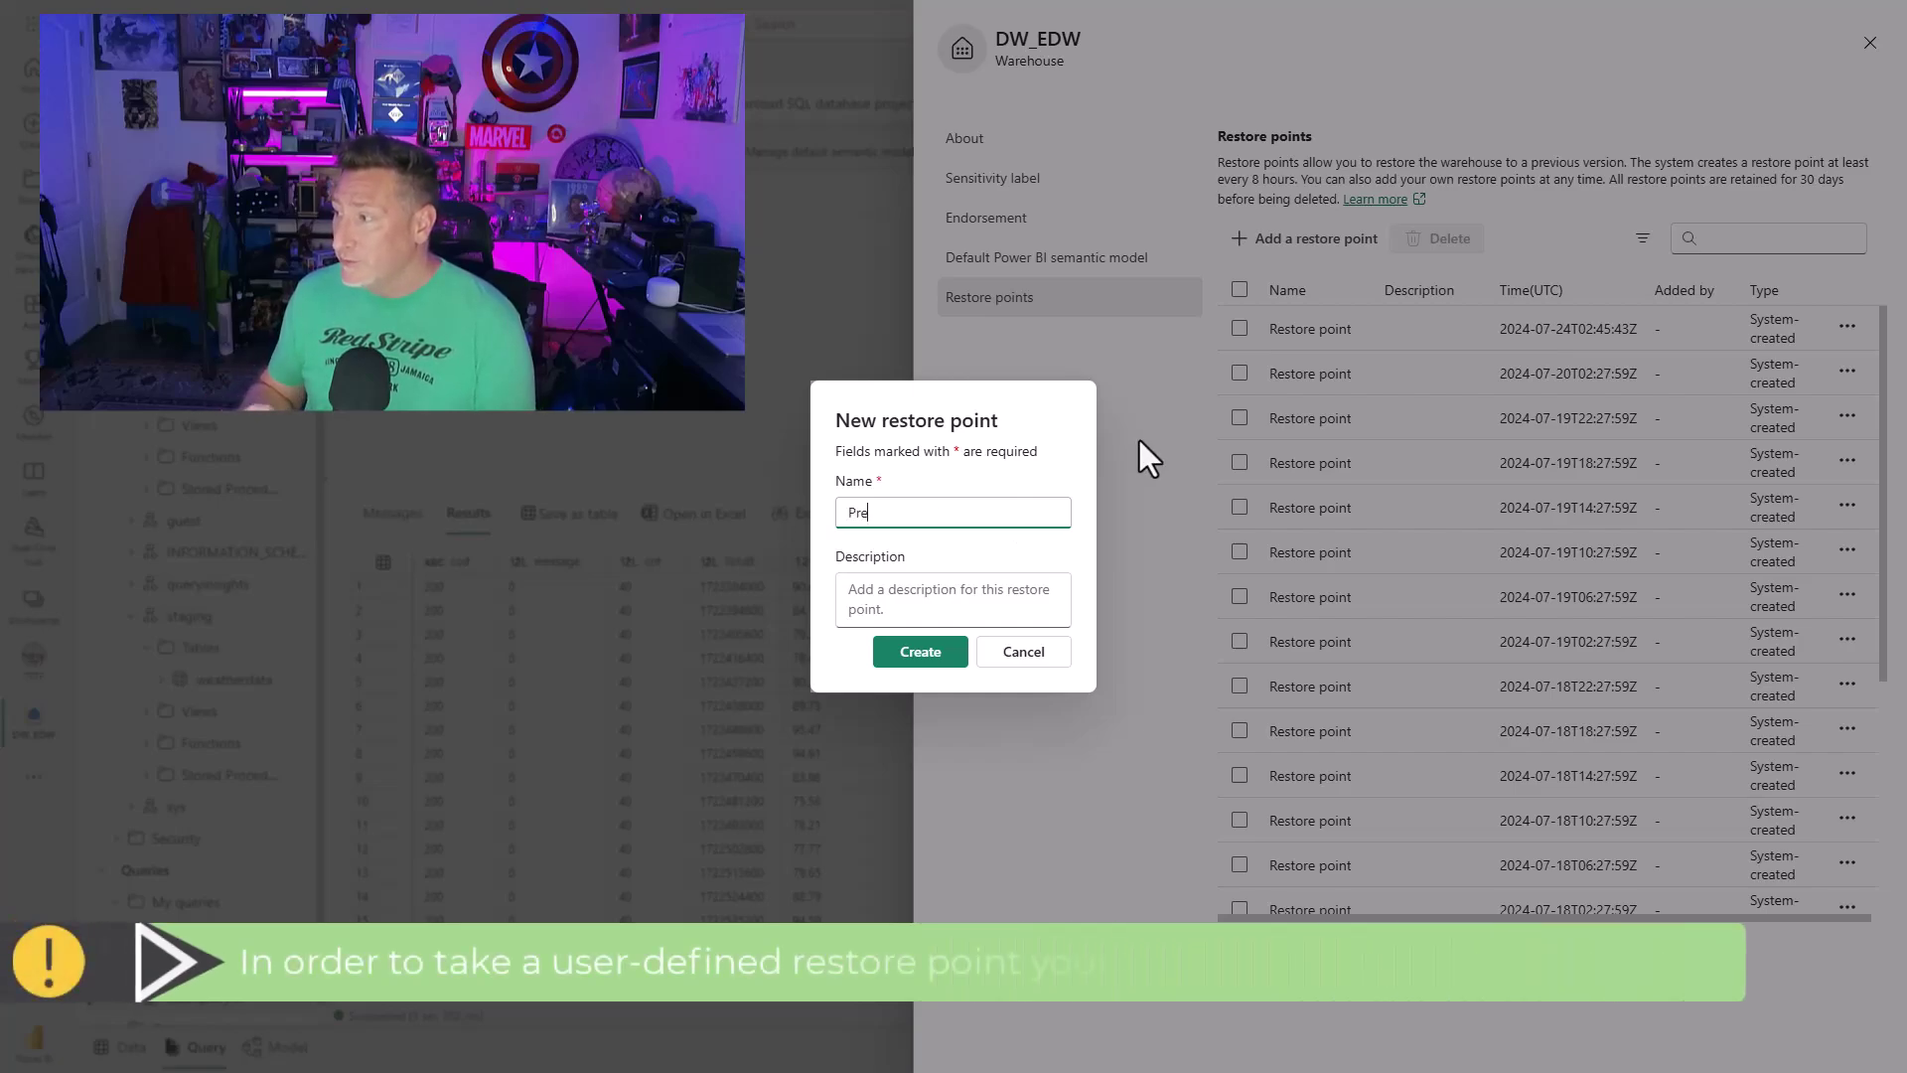
{"action": "type", "text": "-Tab"}
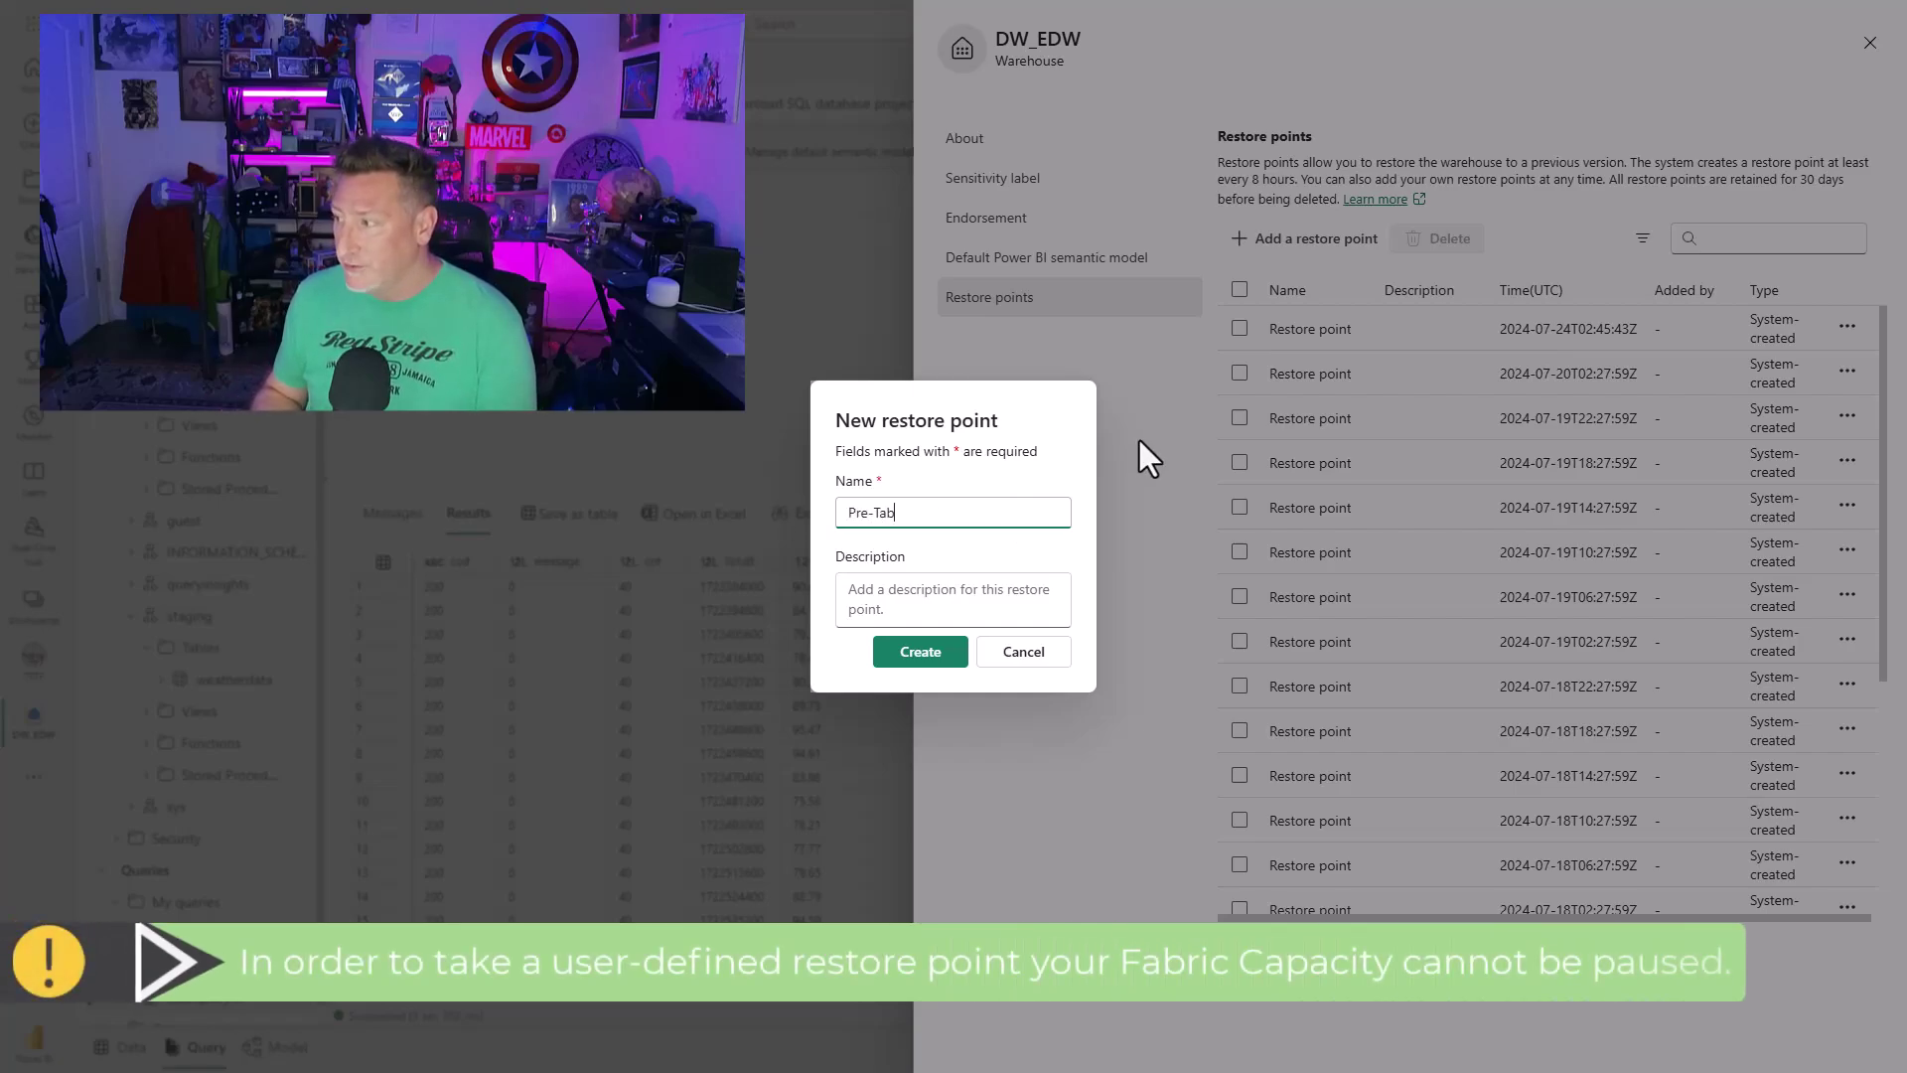
{"action": "type", "text": "leDrop"}
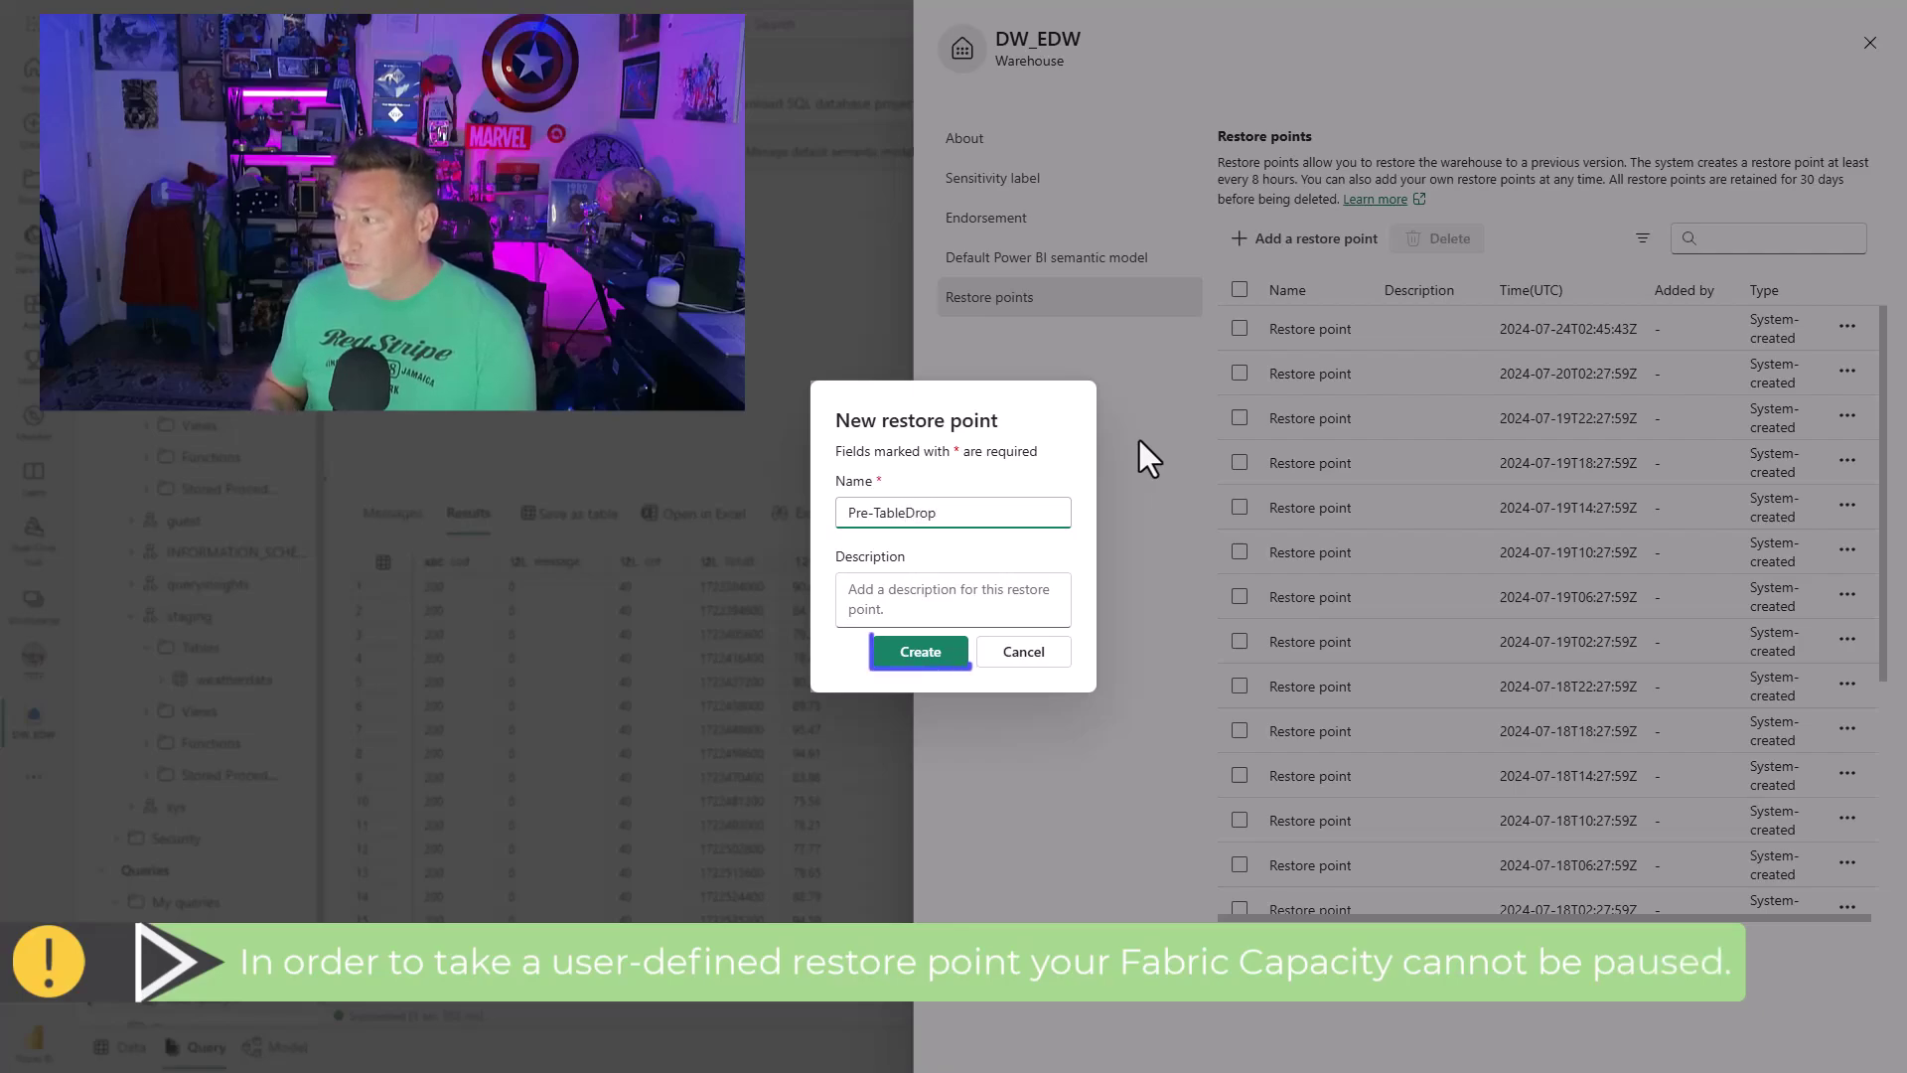
{"action": "left_click", "coordinate": [918, 654]}
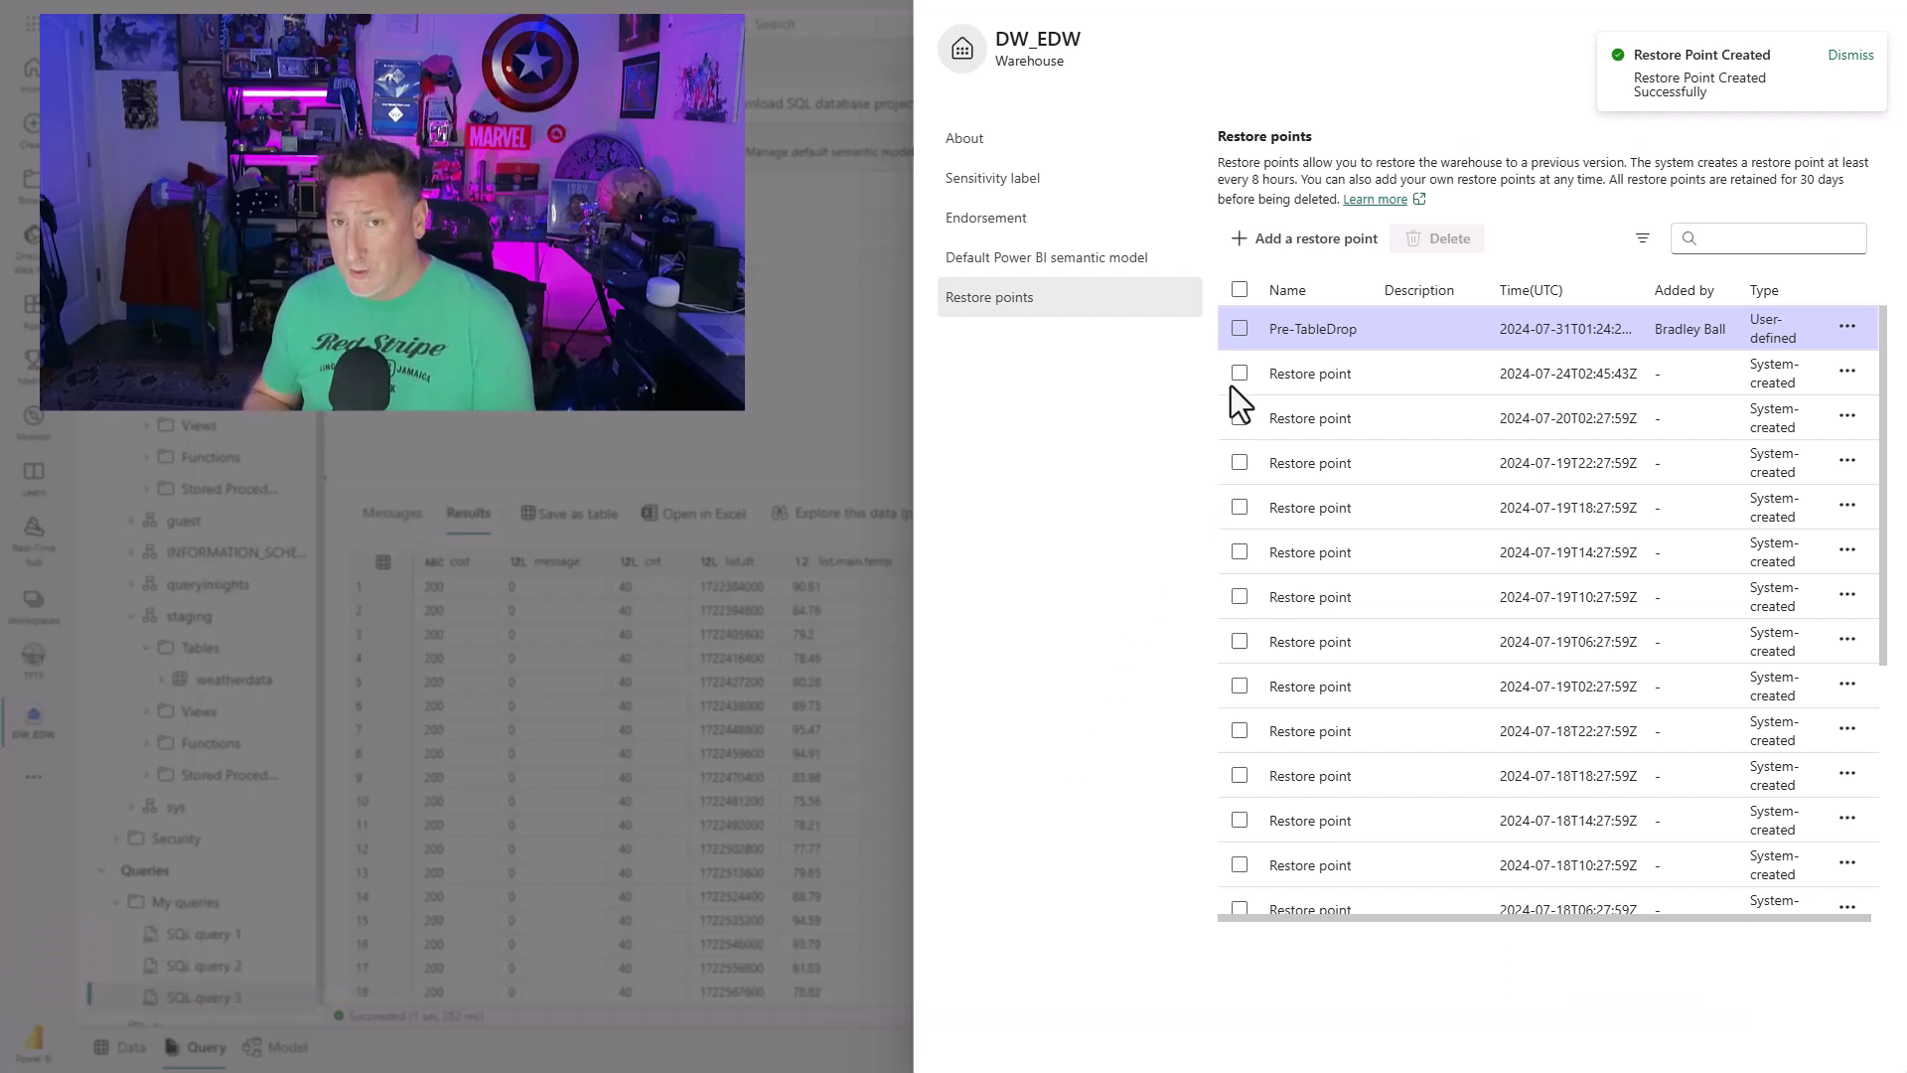
- Drop the staging weatherdata table by running a generated DROP TABLE script
{"action": "left_click", "coordinate": [844, 444]}
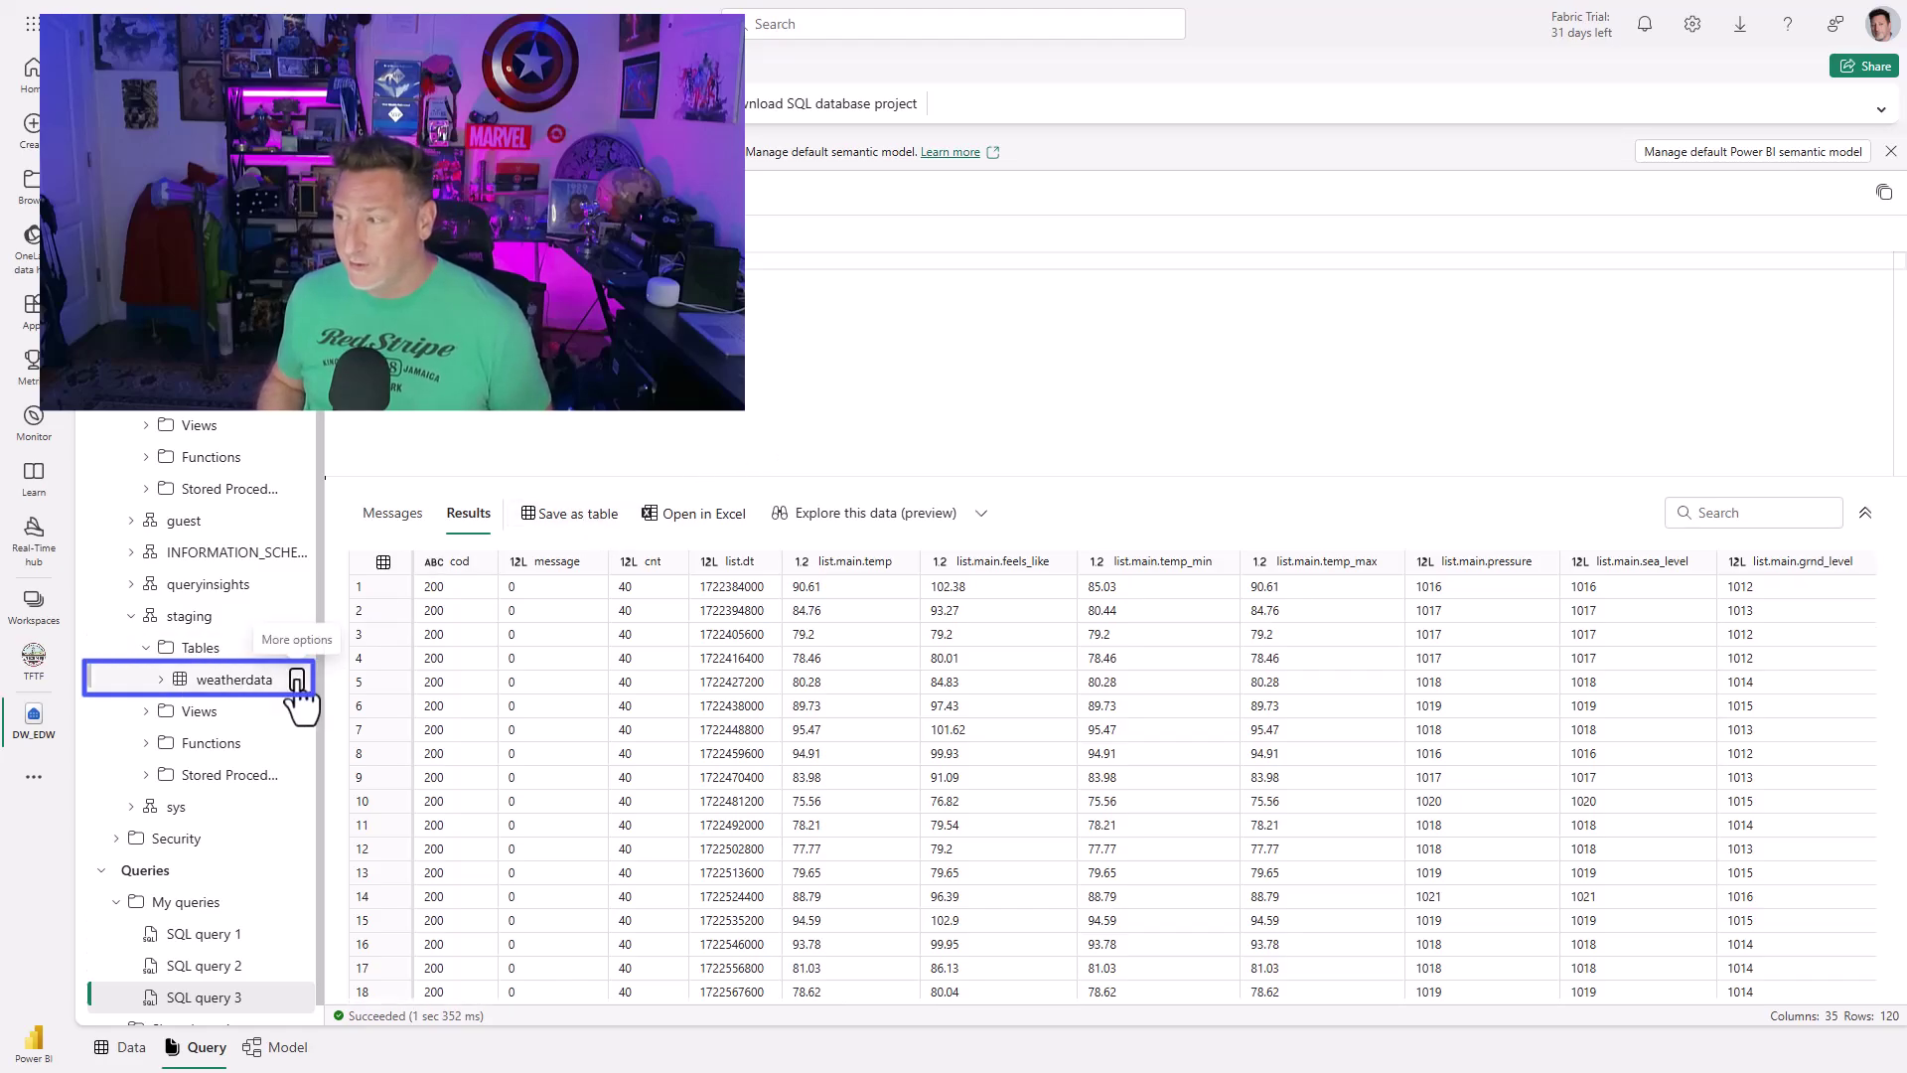
{"action": "left_click", "coordinate": [296, 679]}
{"action": "mouse_move", "coordinate": [516, 695]}
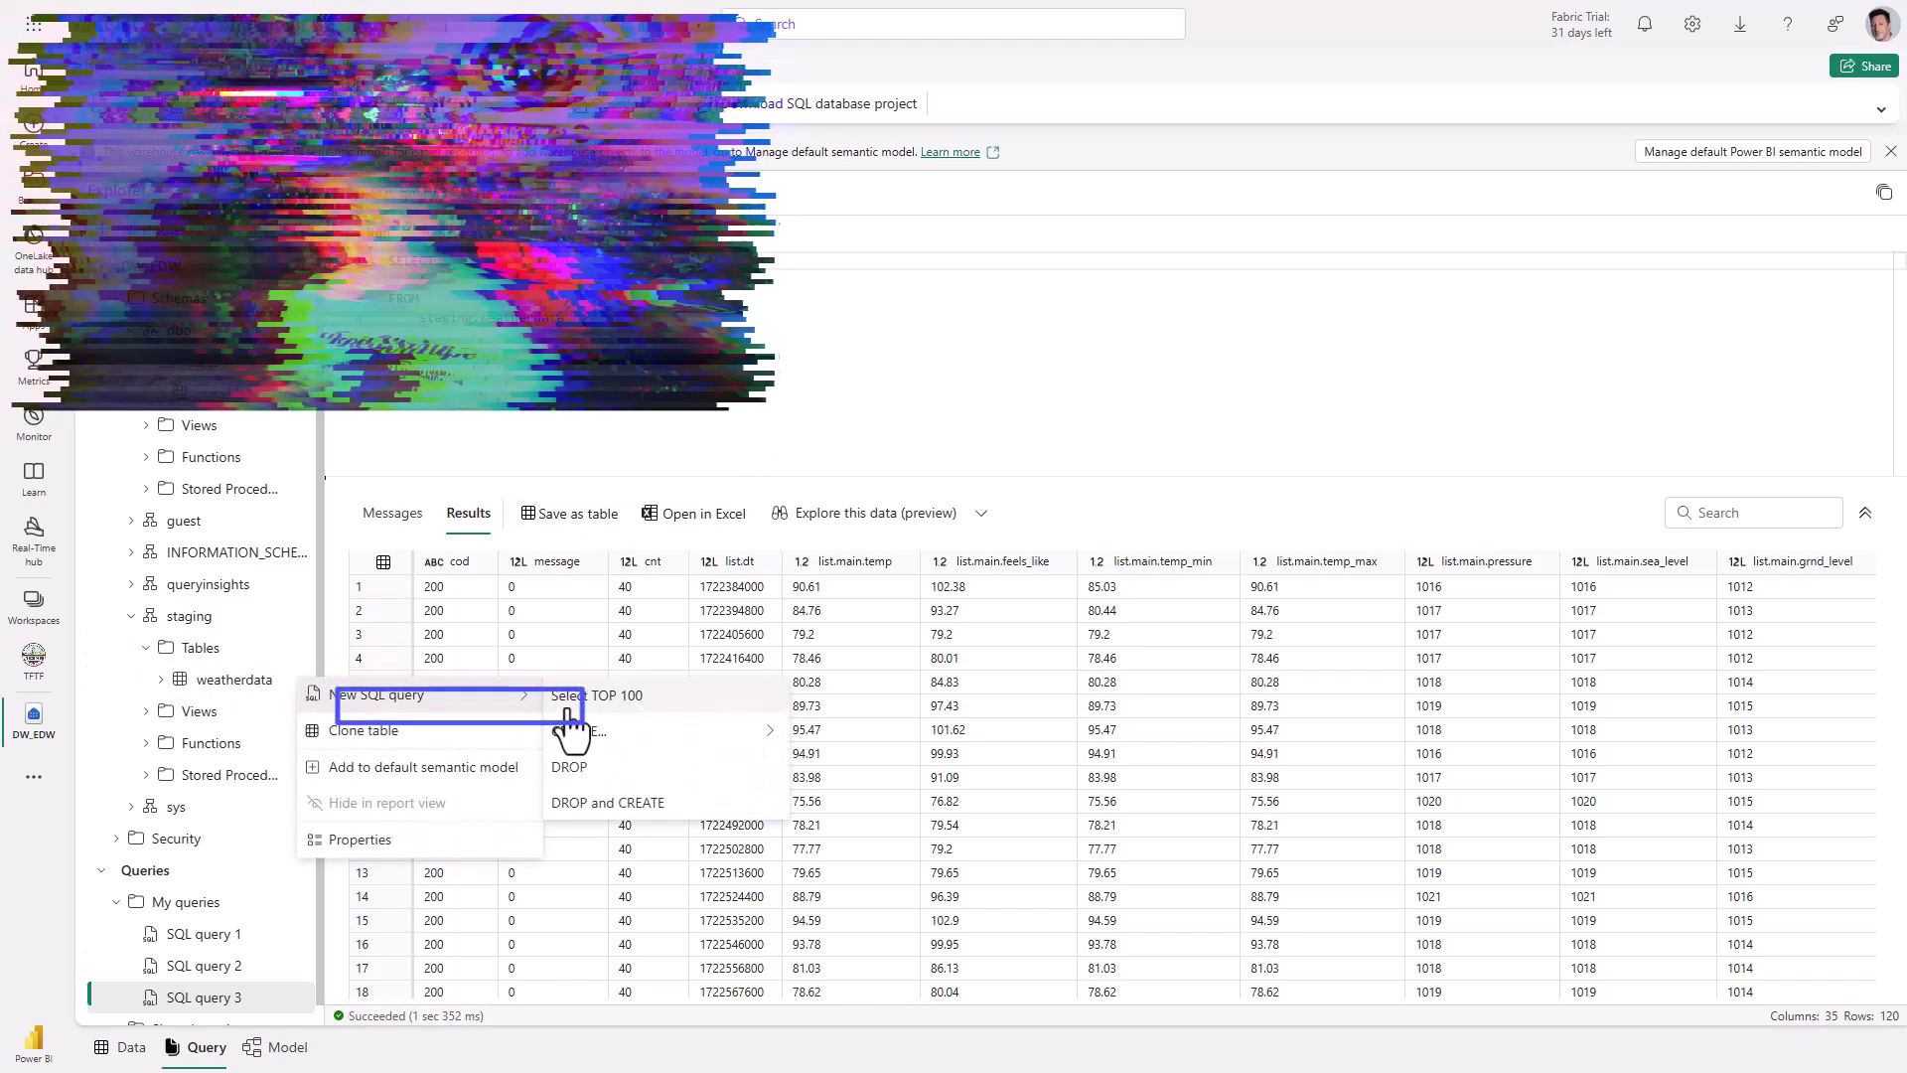
{"action": "left_click", "coordinate": [568, 726]}
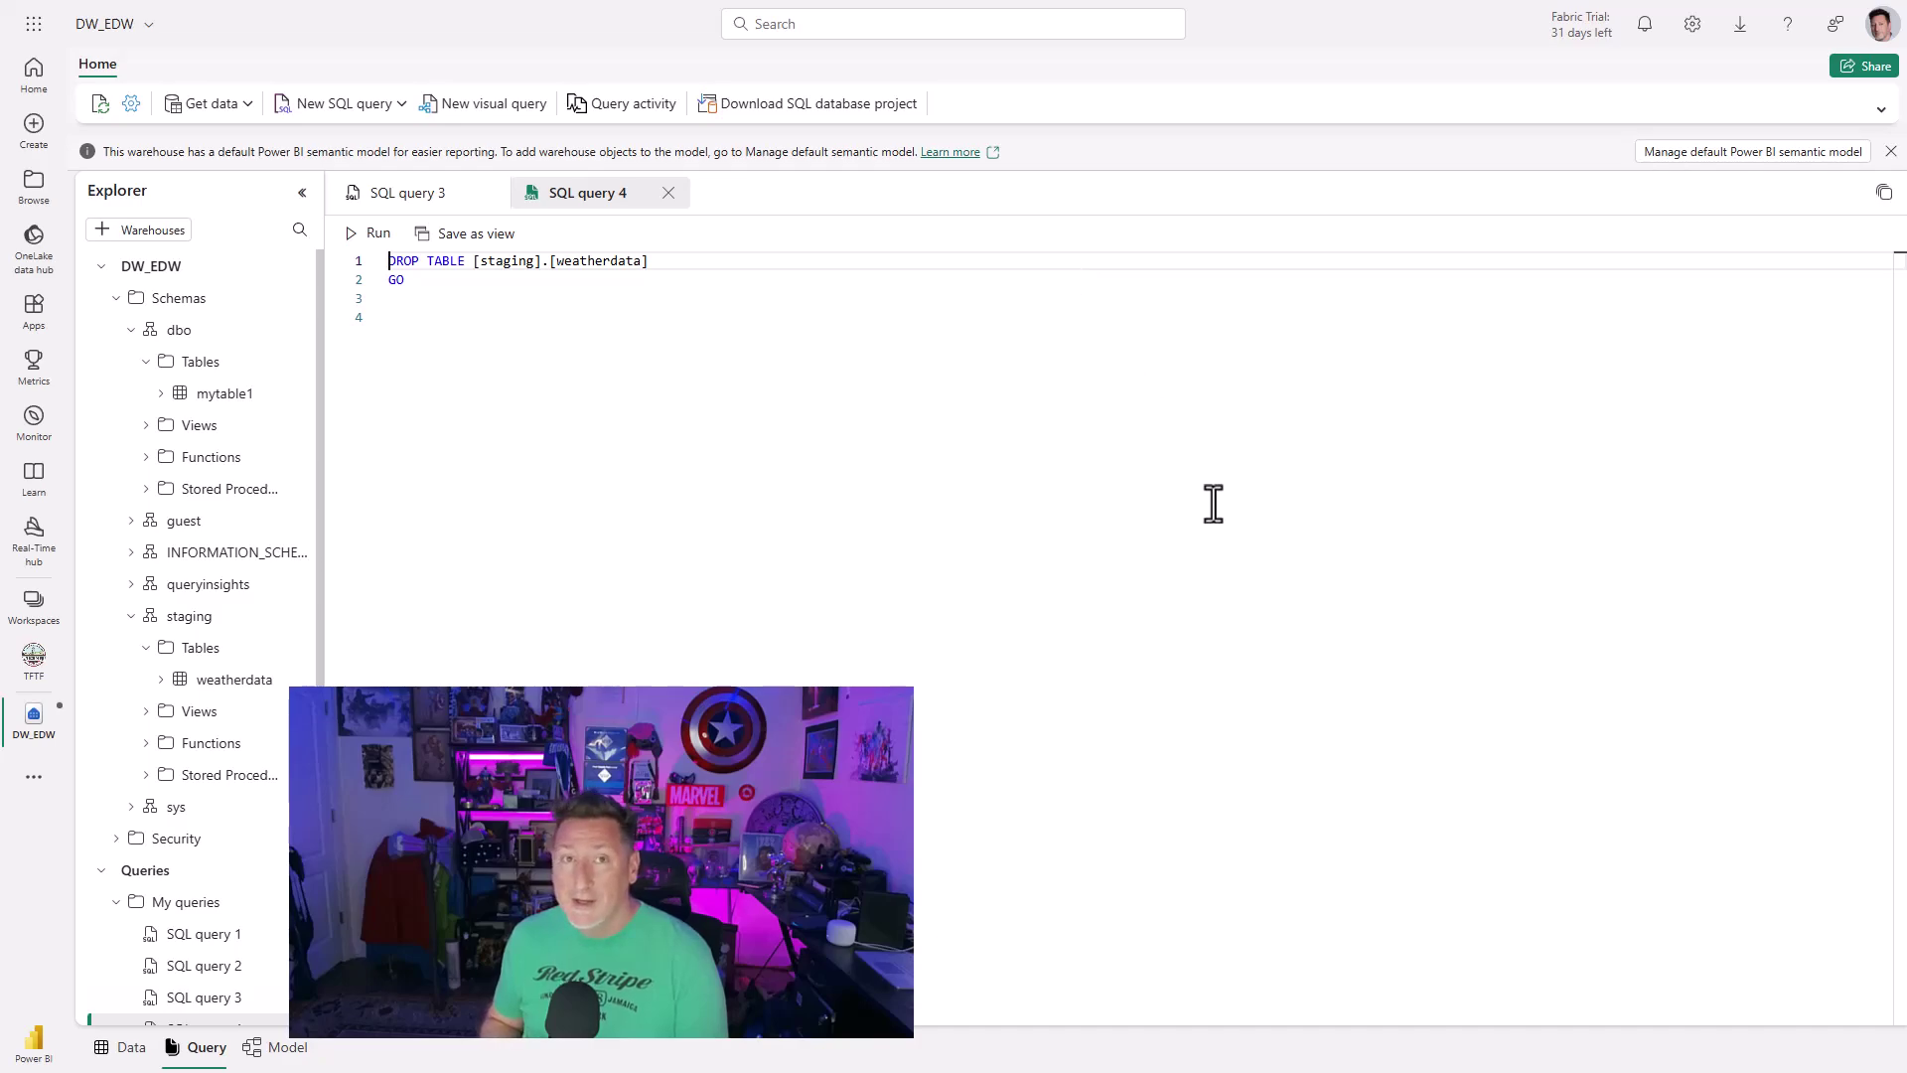
{"action": "left_click", "coordinate": [353, 234]}
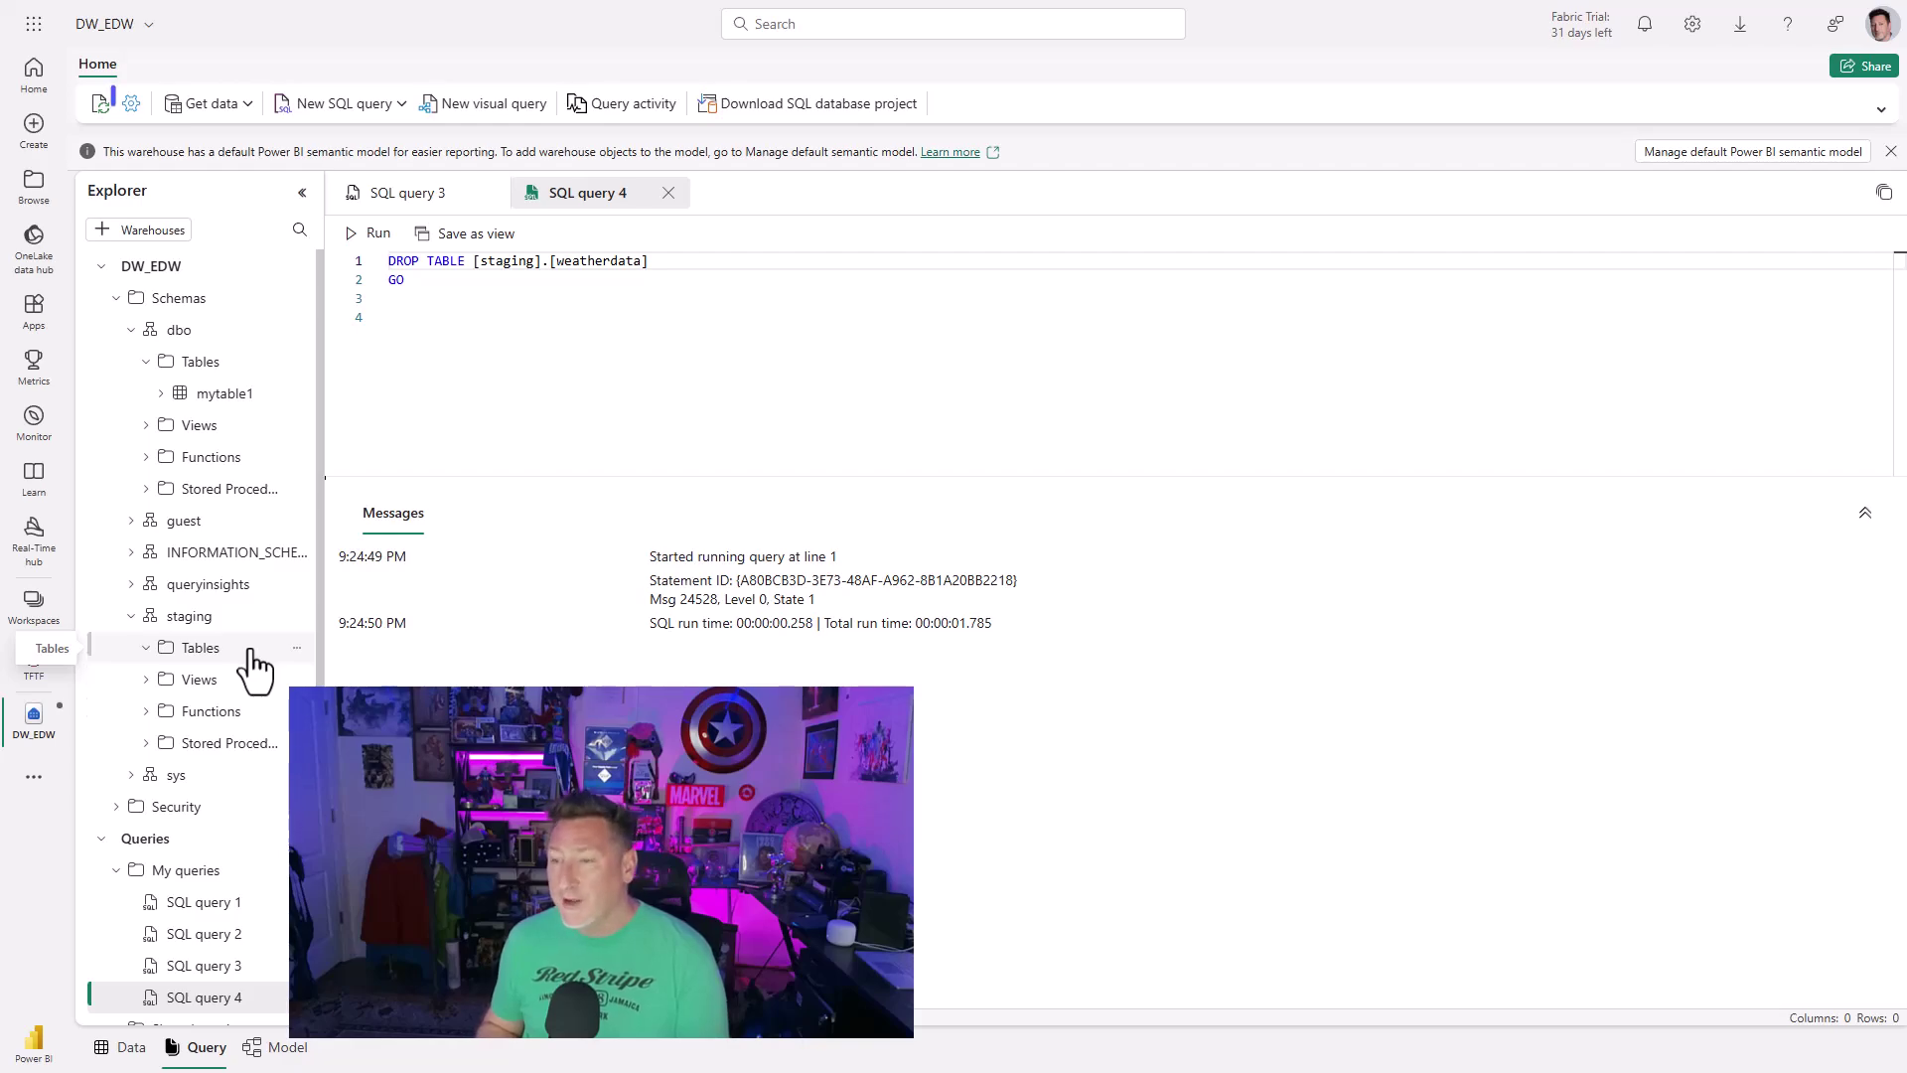
- Restore DW_EDW from Pre-TableDrop, acknowledging the restore can't be undone, then dismiss the success notice
{"action": "left_click", "coordinate": [133, 103]}
{"action": "left_click", "coordinate": [960, 303]}
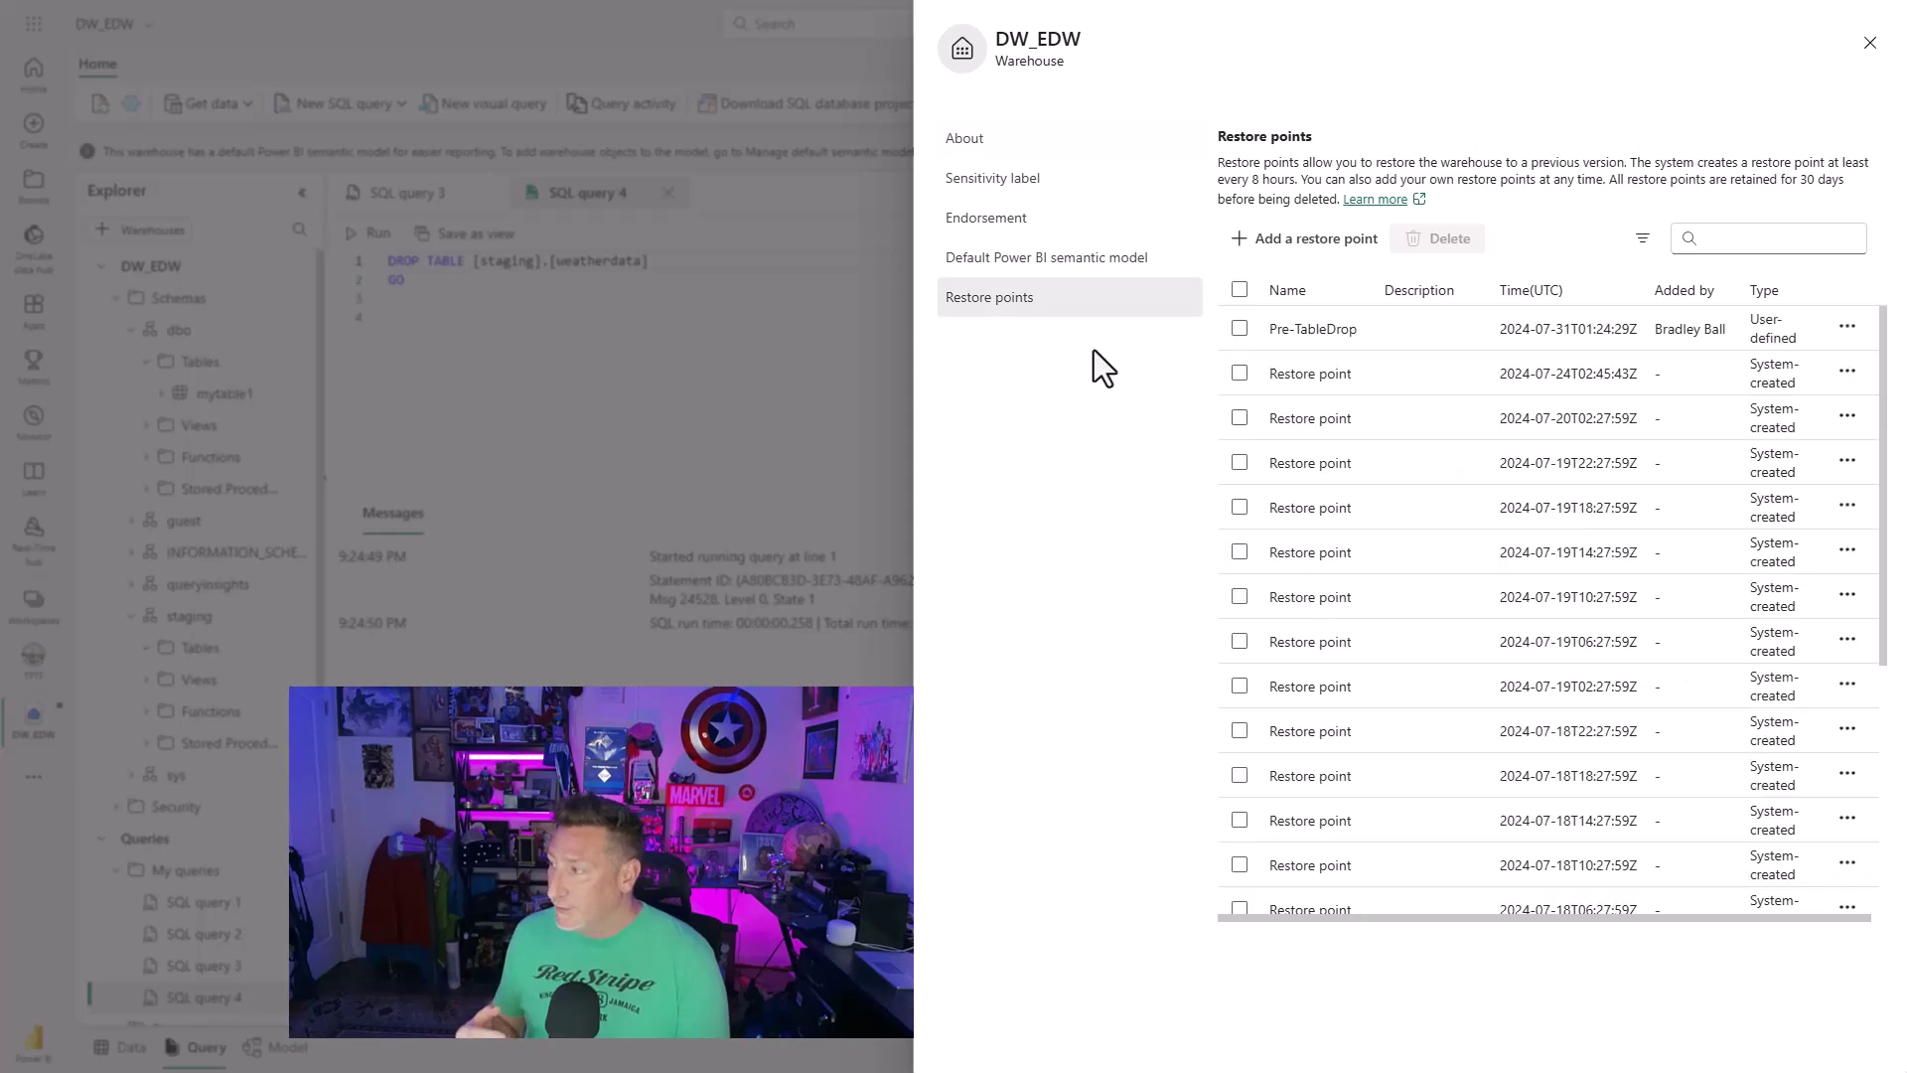
{"action": "left_click", "coordinate": [1239, 329]}
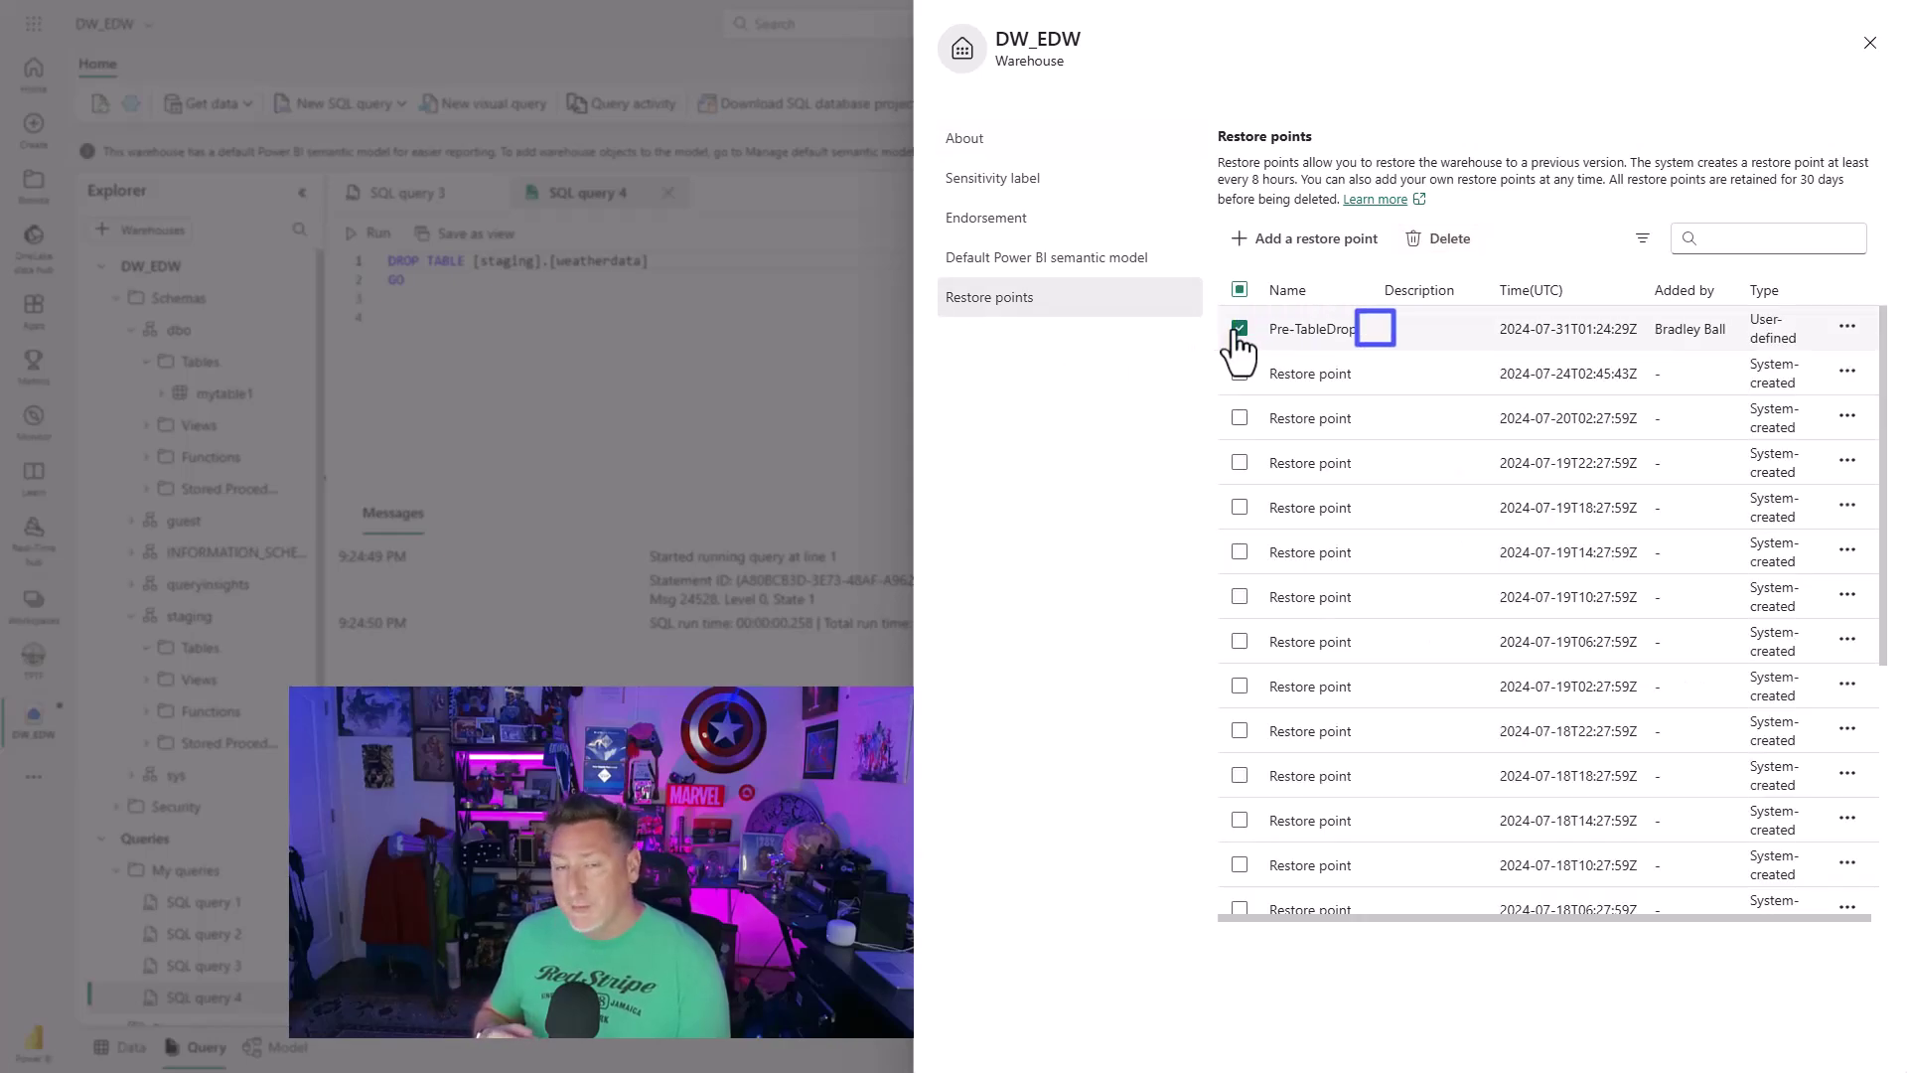
{"action": "left_click", "coordinate": [1847, 329]}
{"action": "left_click", "coordinate": [1788, 360]}
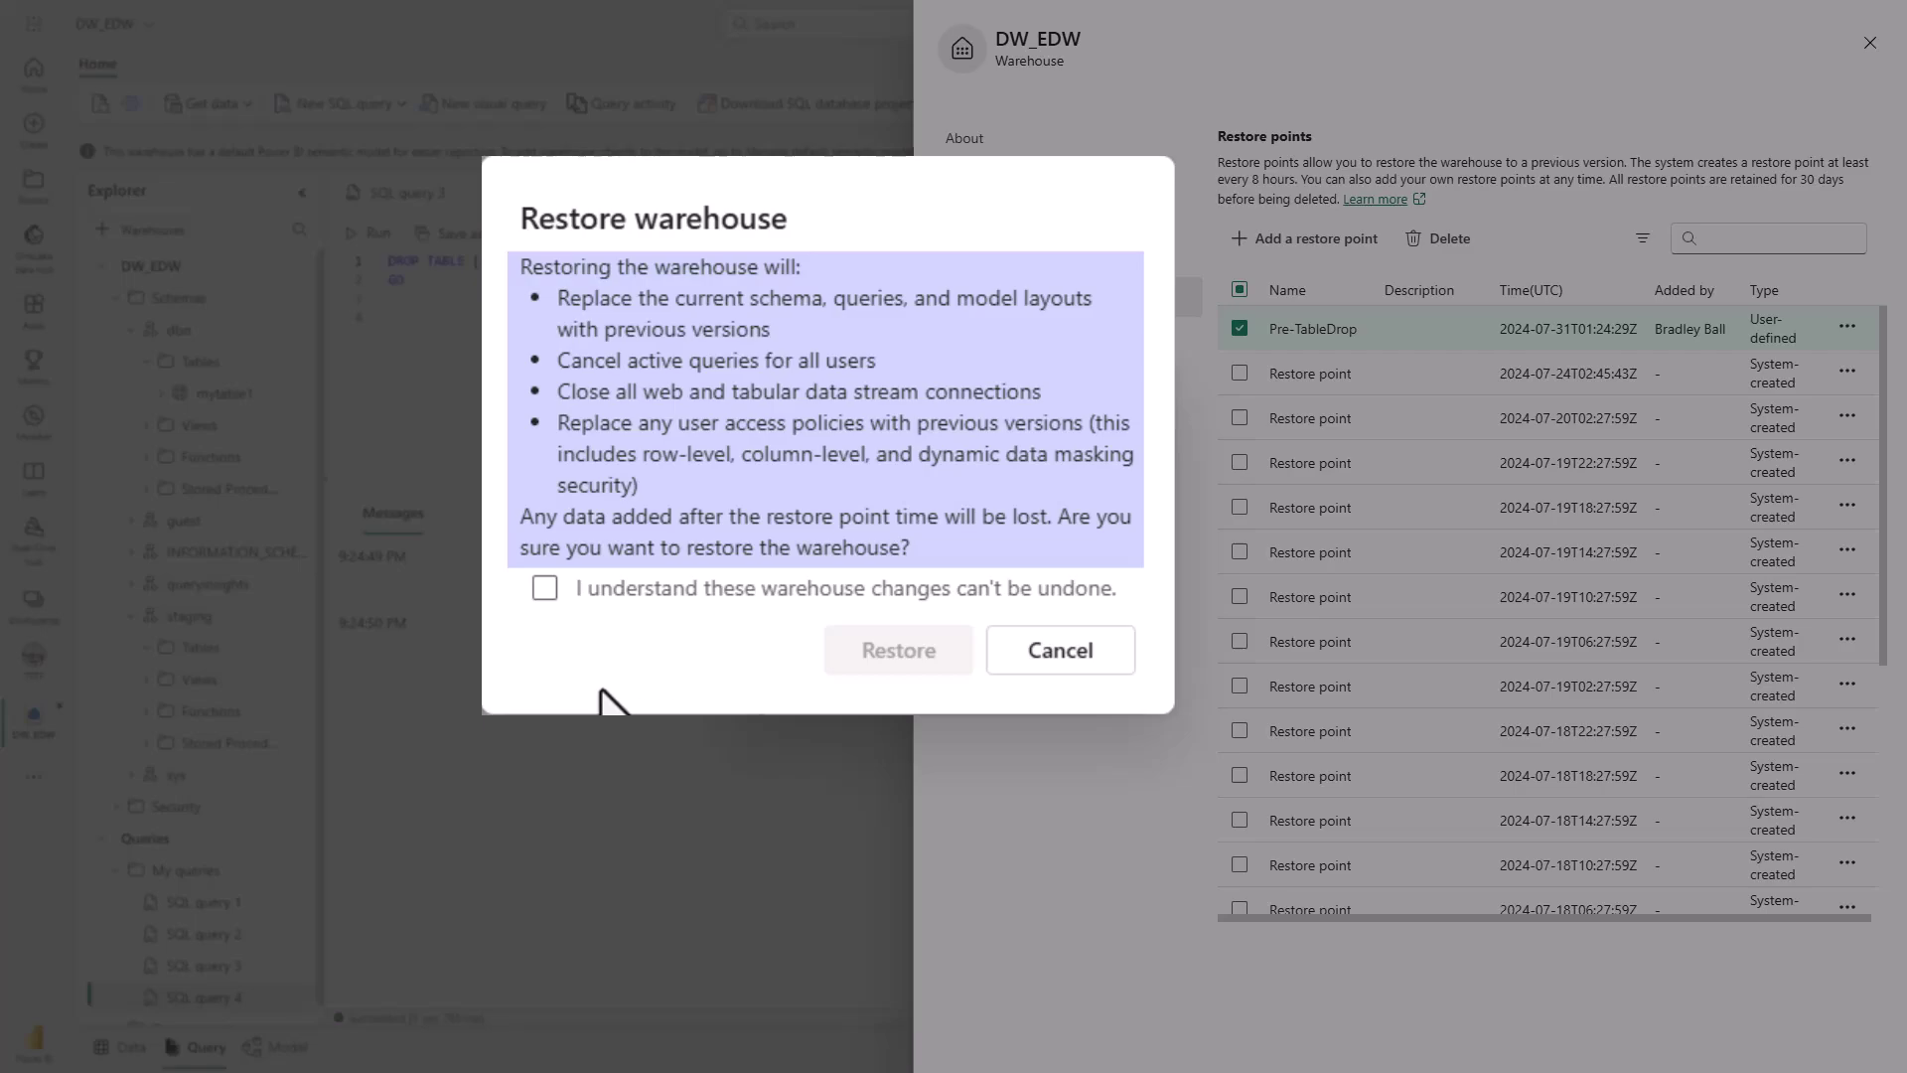
{"action": "left_click", "coordinate": [544, 587]}
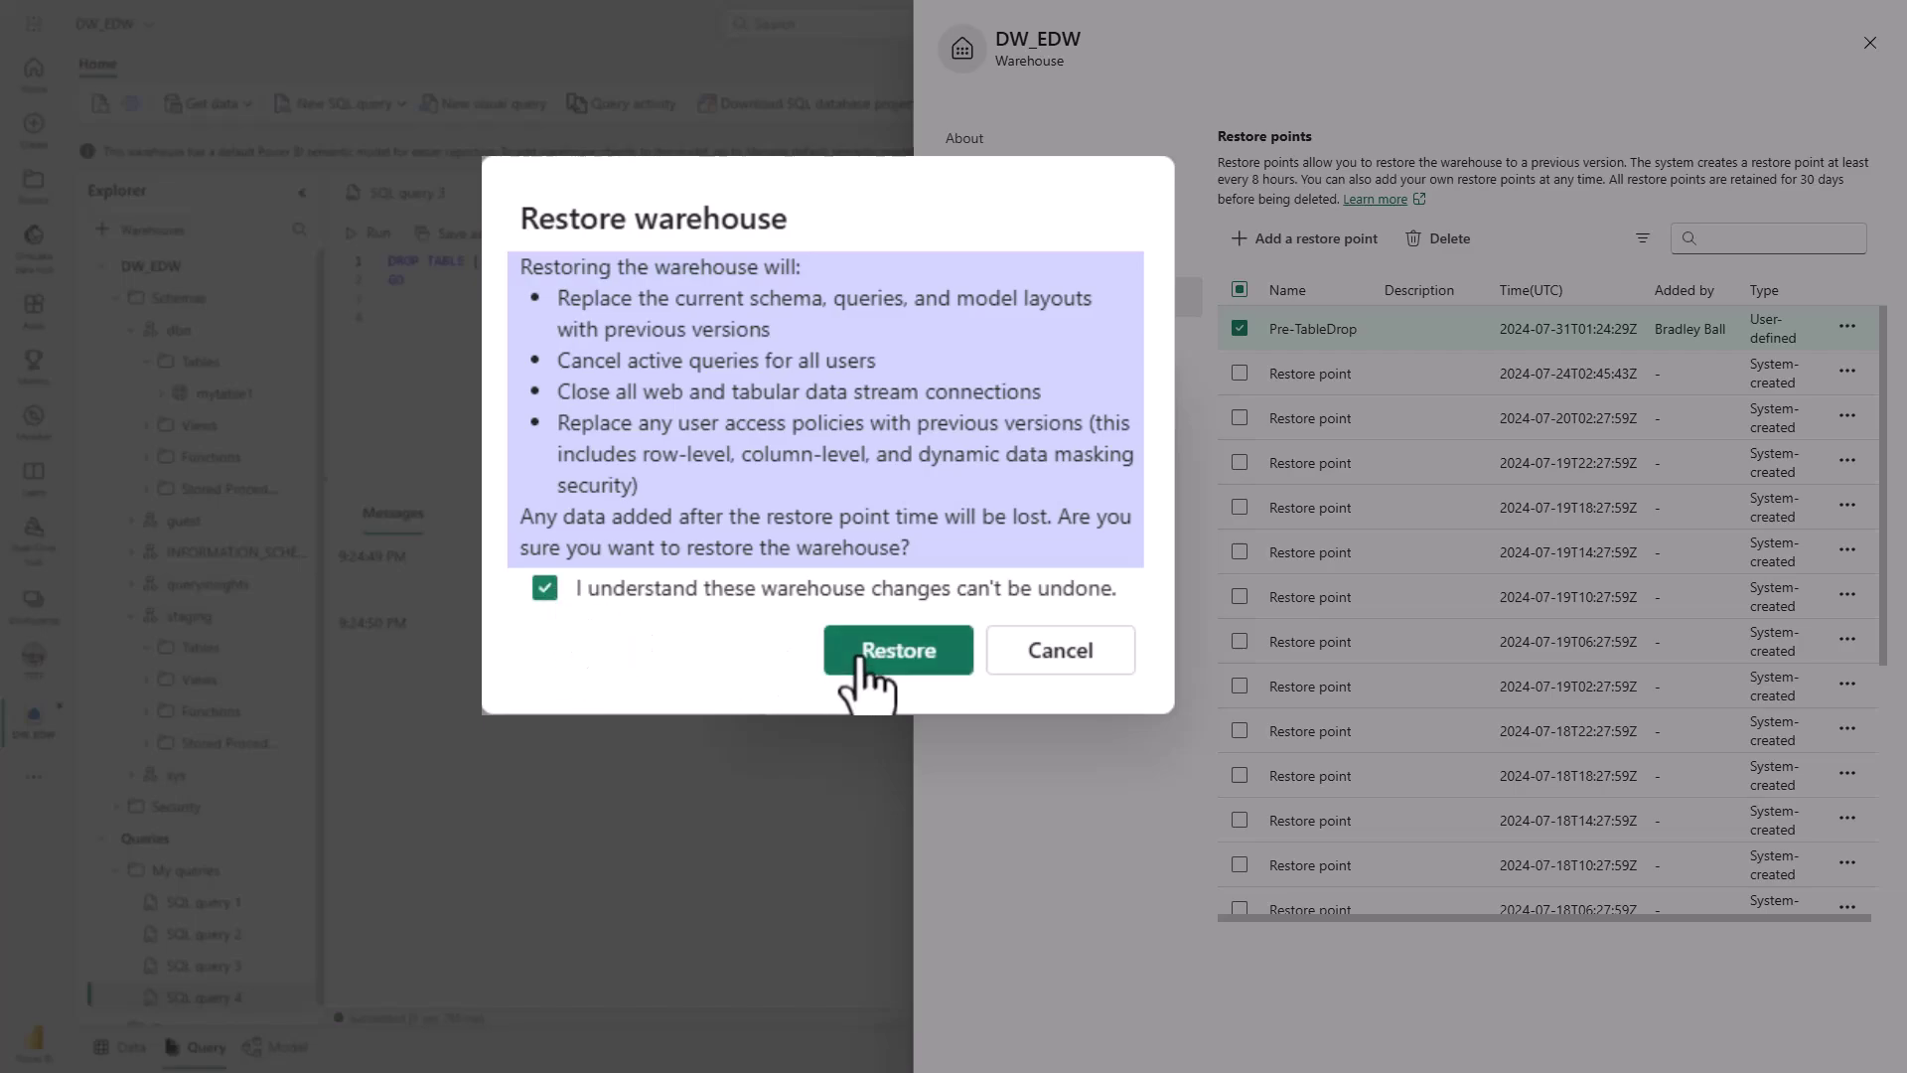
{"action": "left_click", "coordinate": [960, 675]}
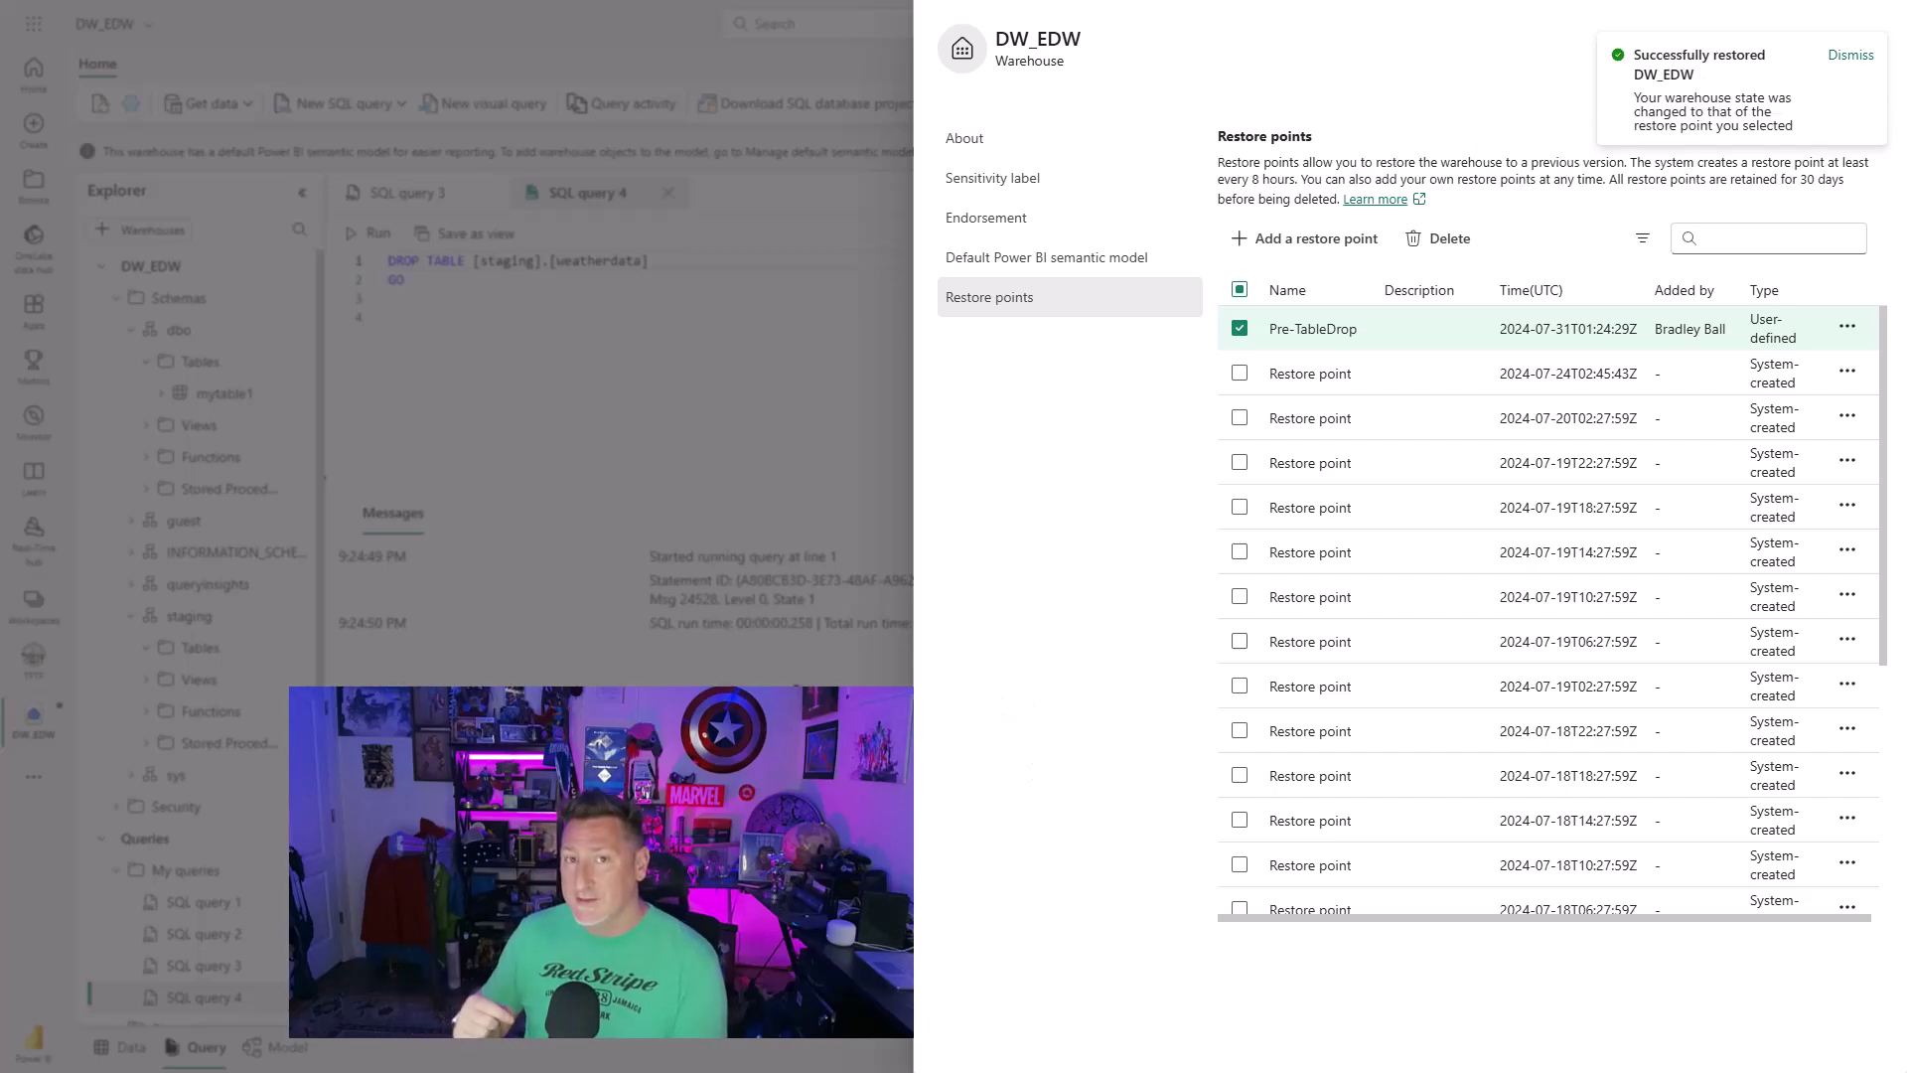
{"action": "left_click", "coordinate": [1849, 54]}
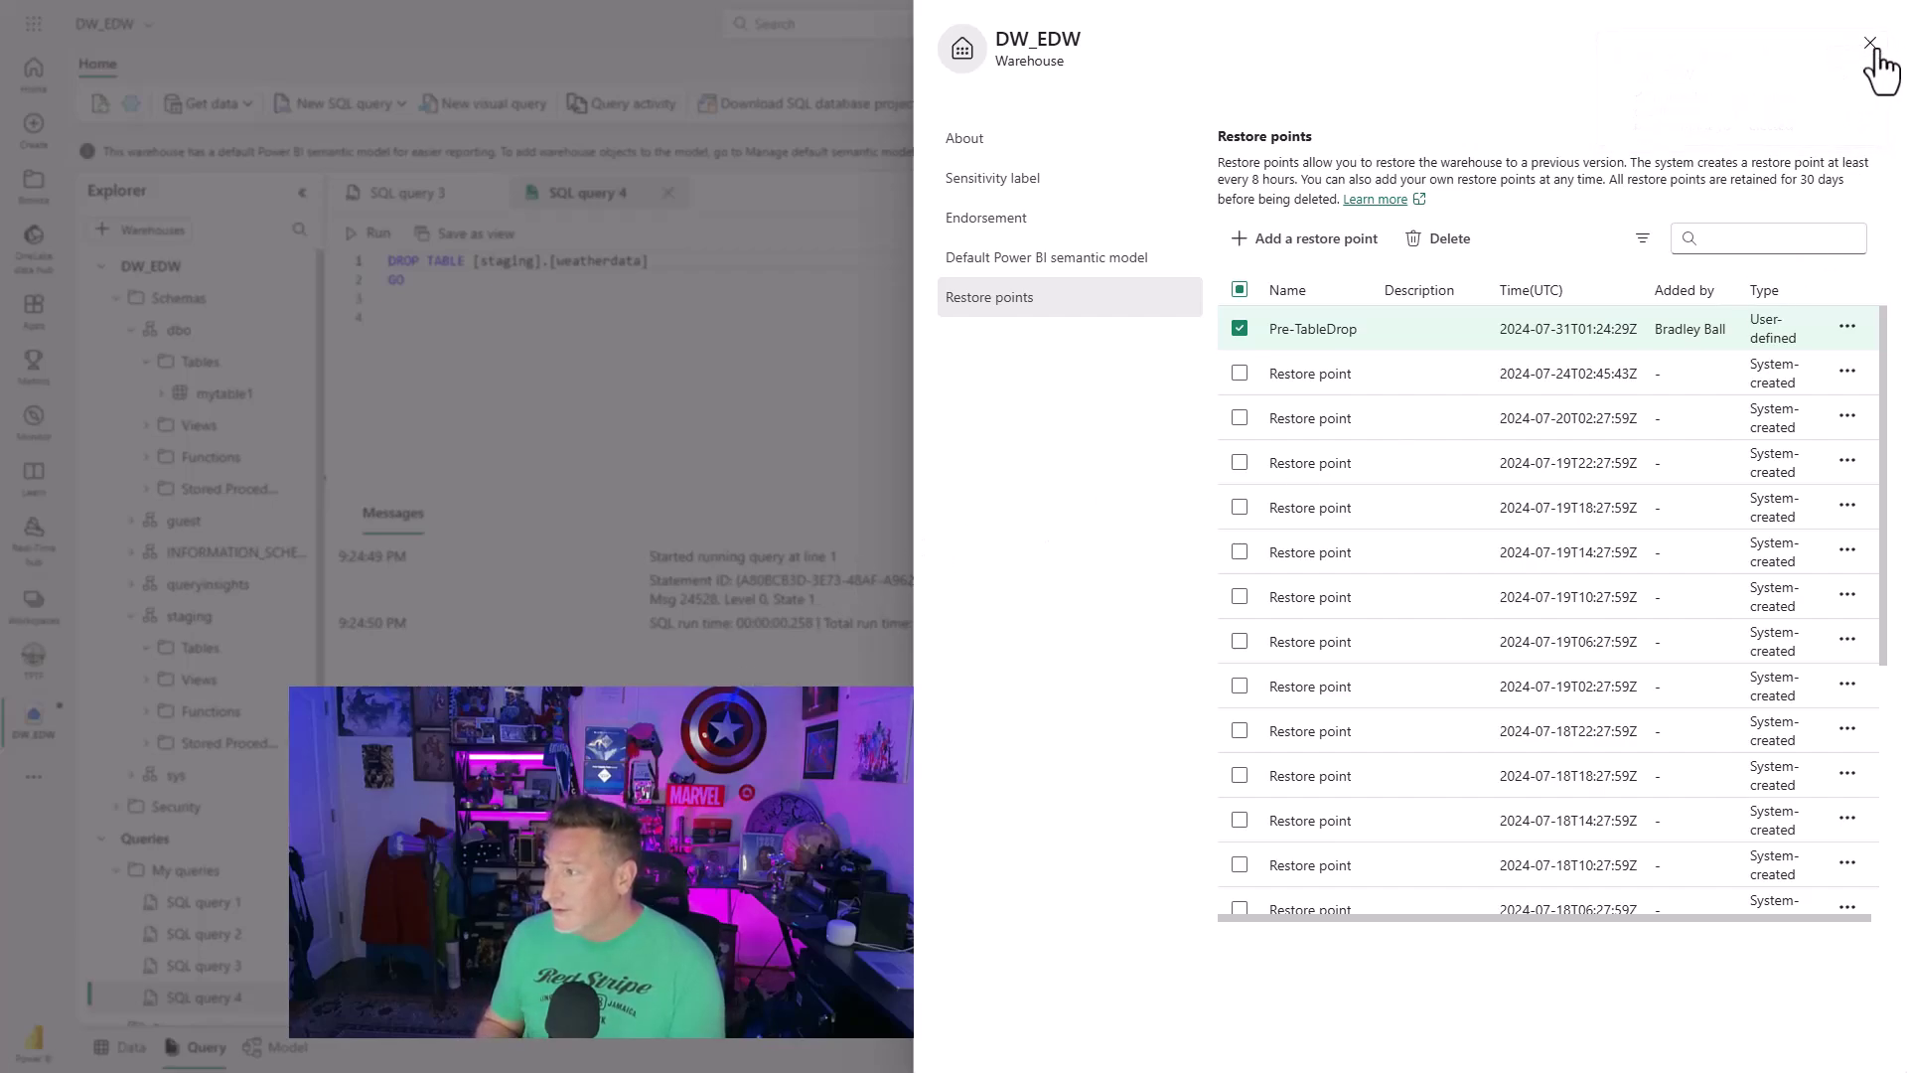
- Refresh the staging tables list and rerun SQL query 3 to show weatherdata's 120 rows
{"action": "left_click", "coordinate": [1882, 50]}
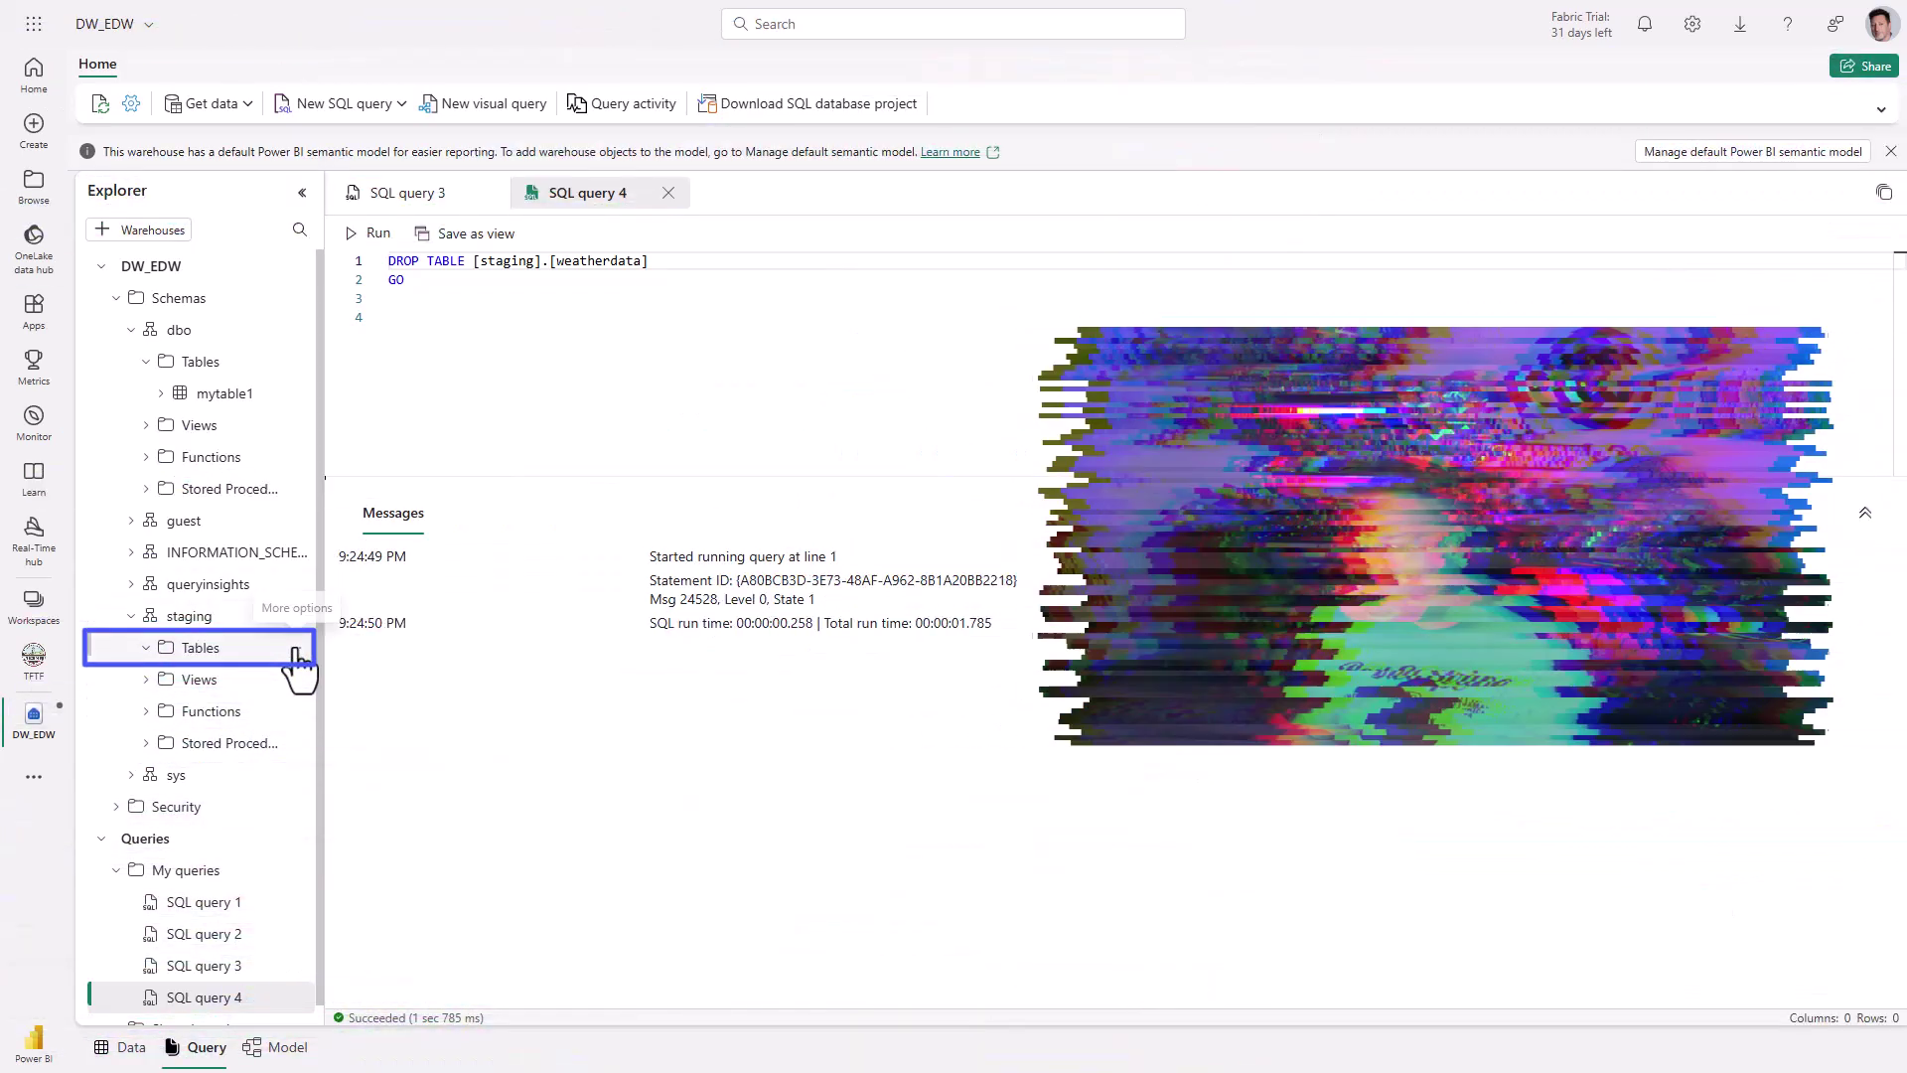
{"action": "left_click", "coordinate": [296, 651]}
{"action": "left_click", "coordinate": [333, 737]}
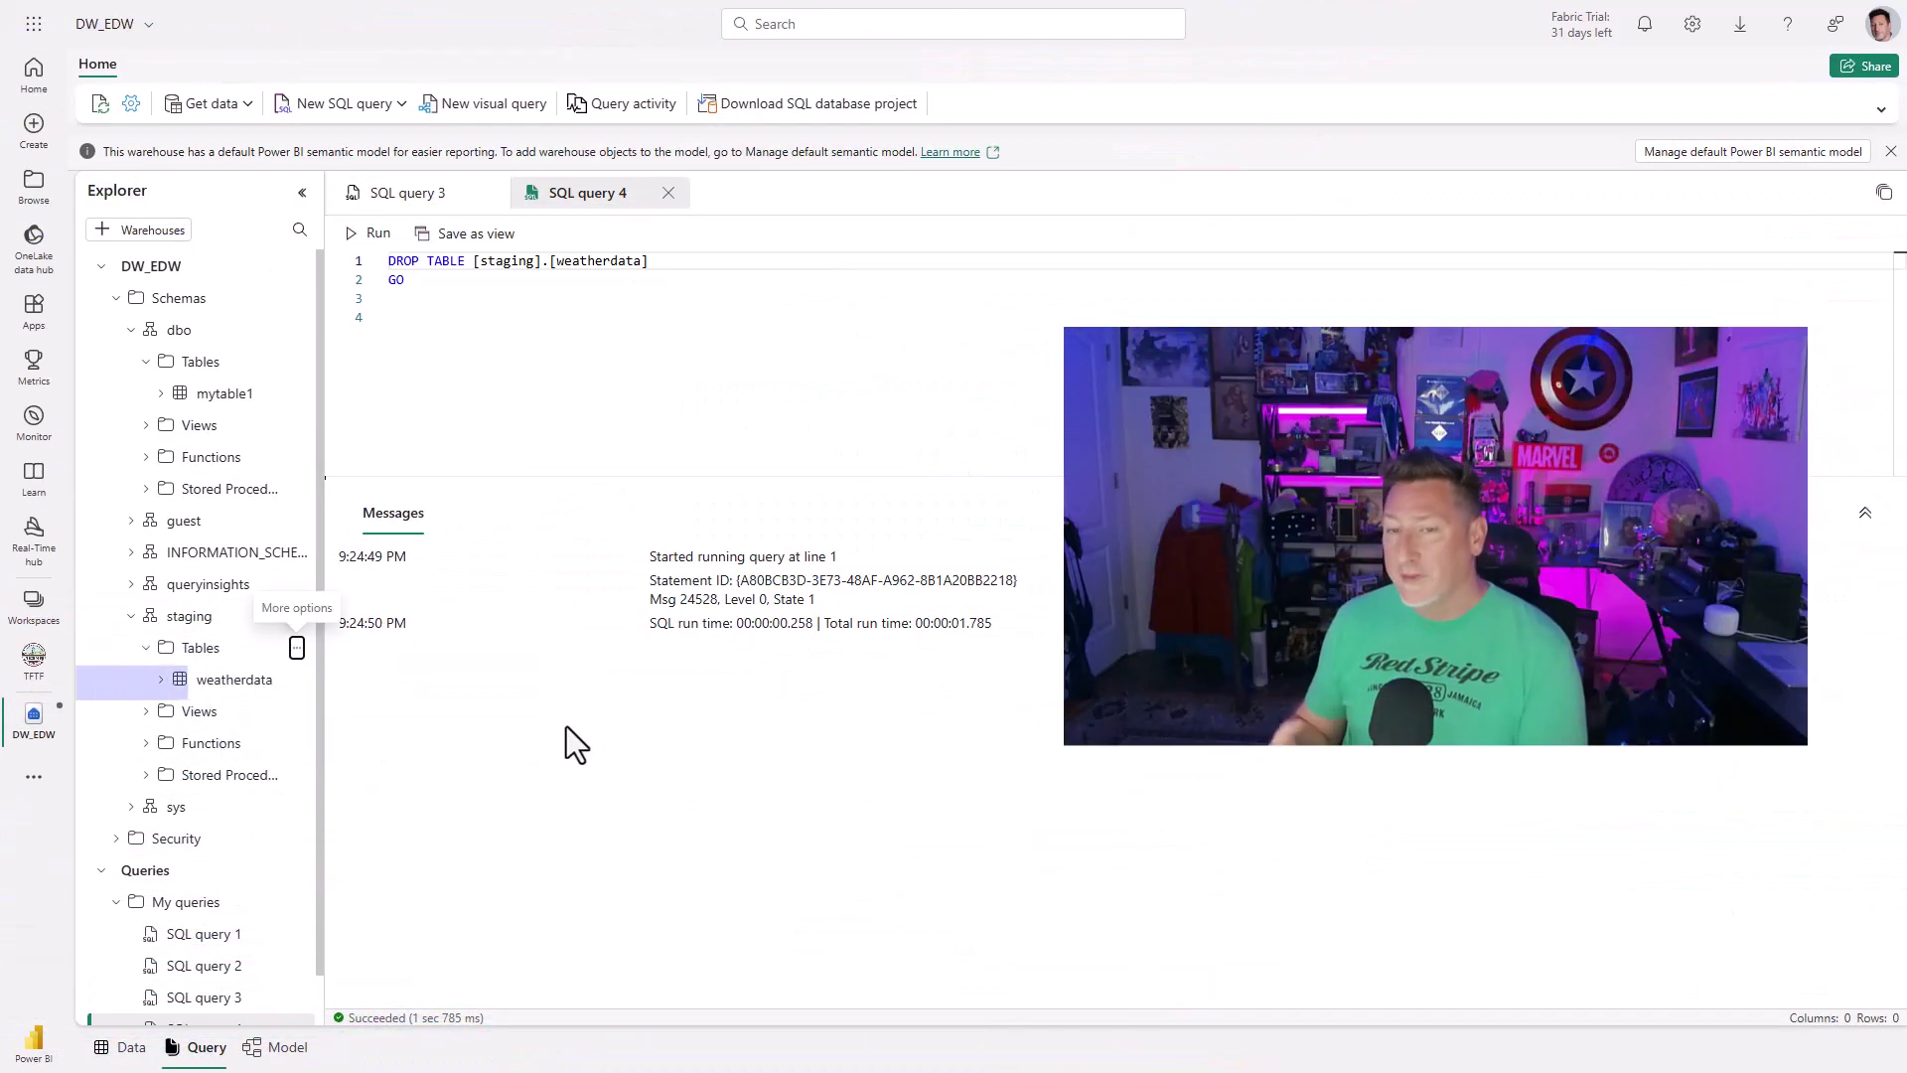
{"action": "left_click", "coordinate": [417, 189]}
{"action": "left_click", "coordinate": [375, 239]}
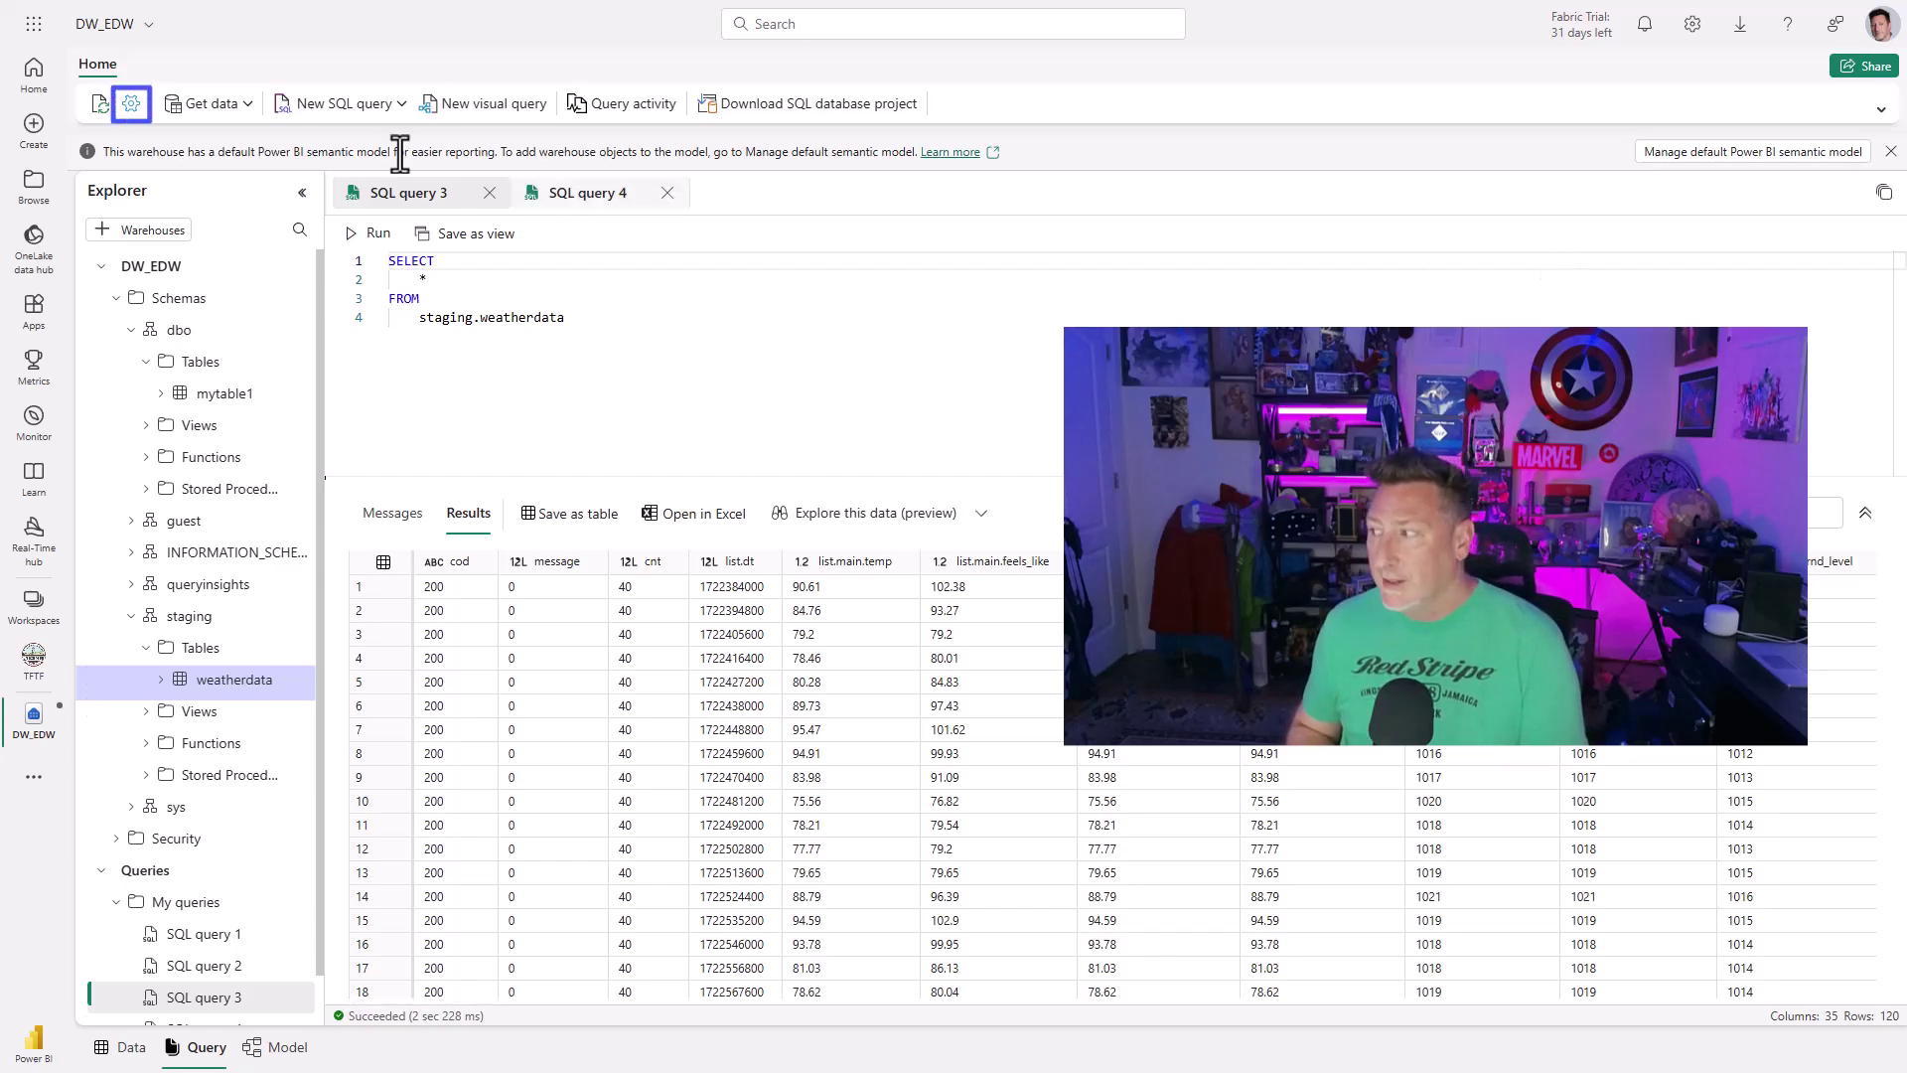
- Select Pre-TableDrop in the Restore points list and confirm its deletion
{"action": "left_click", "coordinate": [131, 104]}
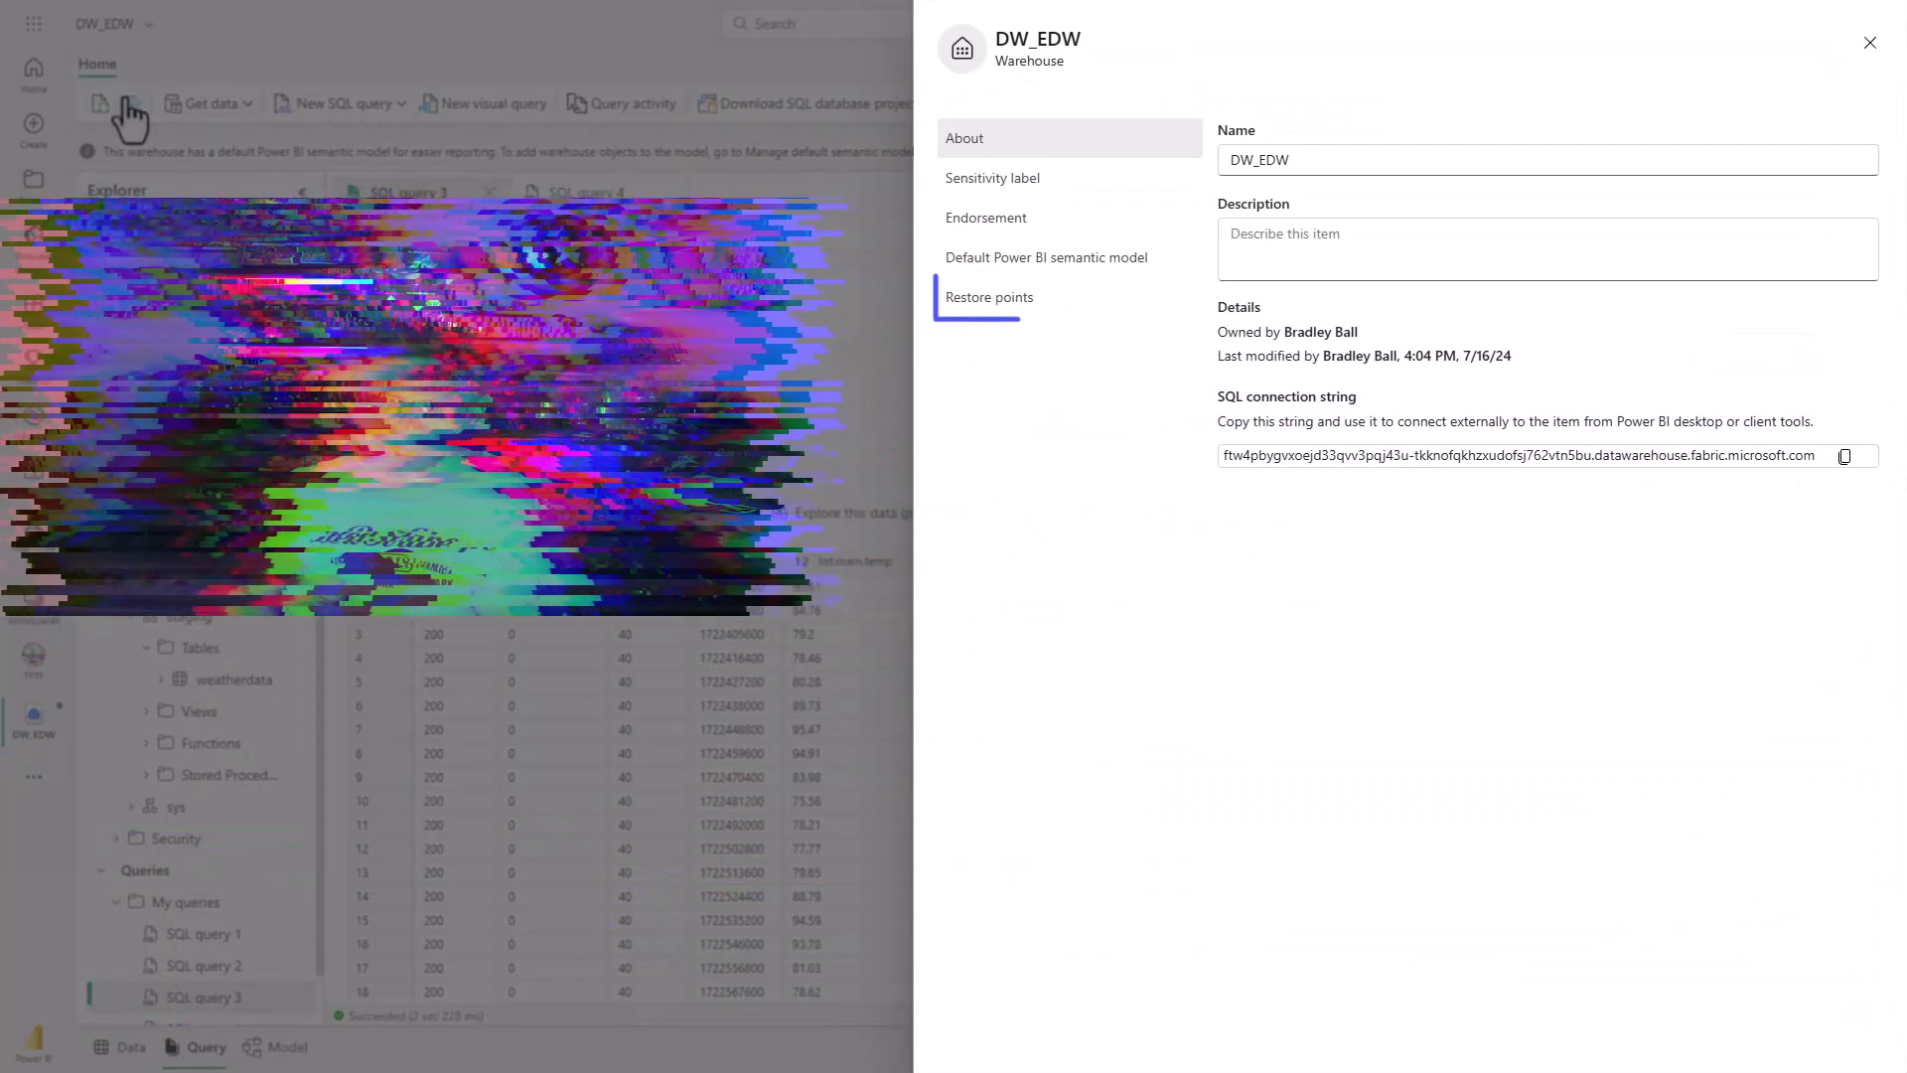
{"action": "left_click", "coordinate": [1008, 298]}
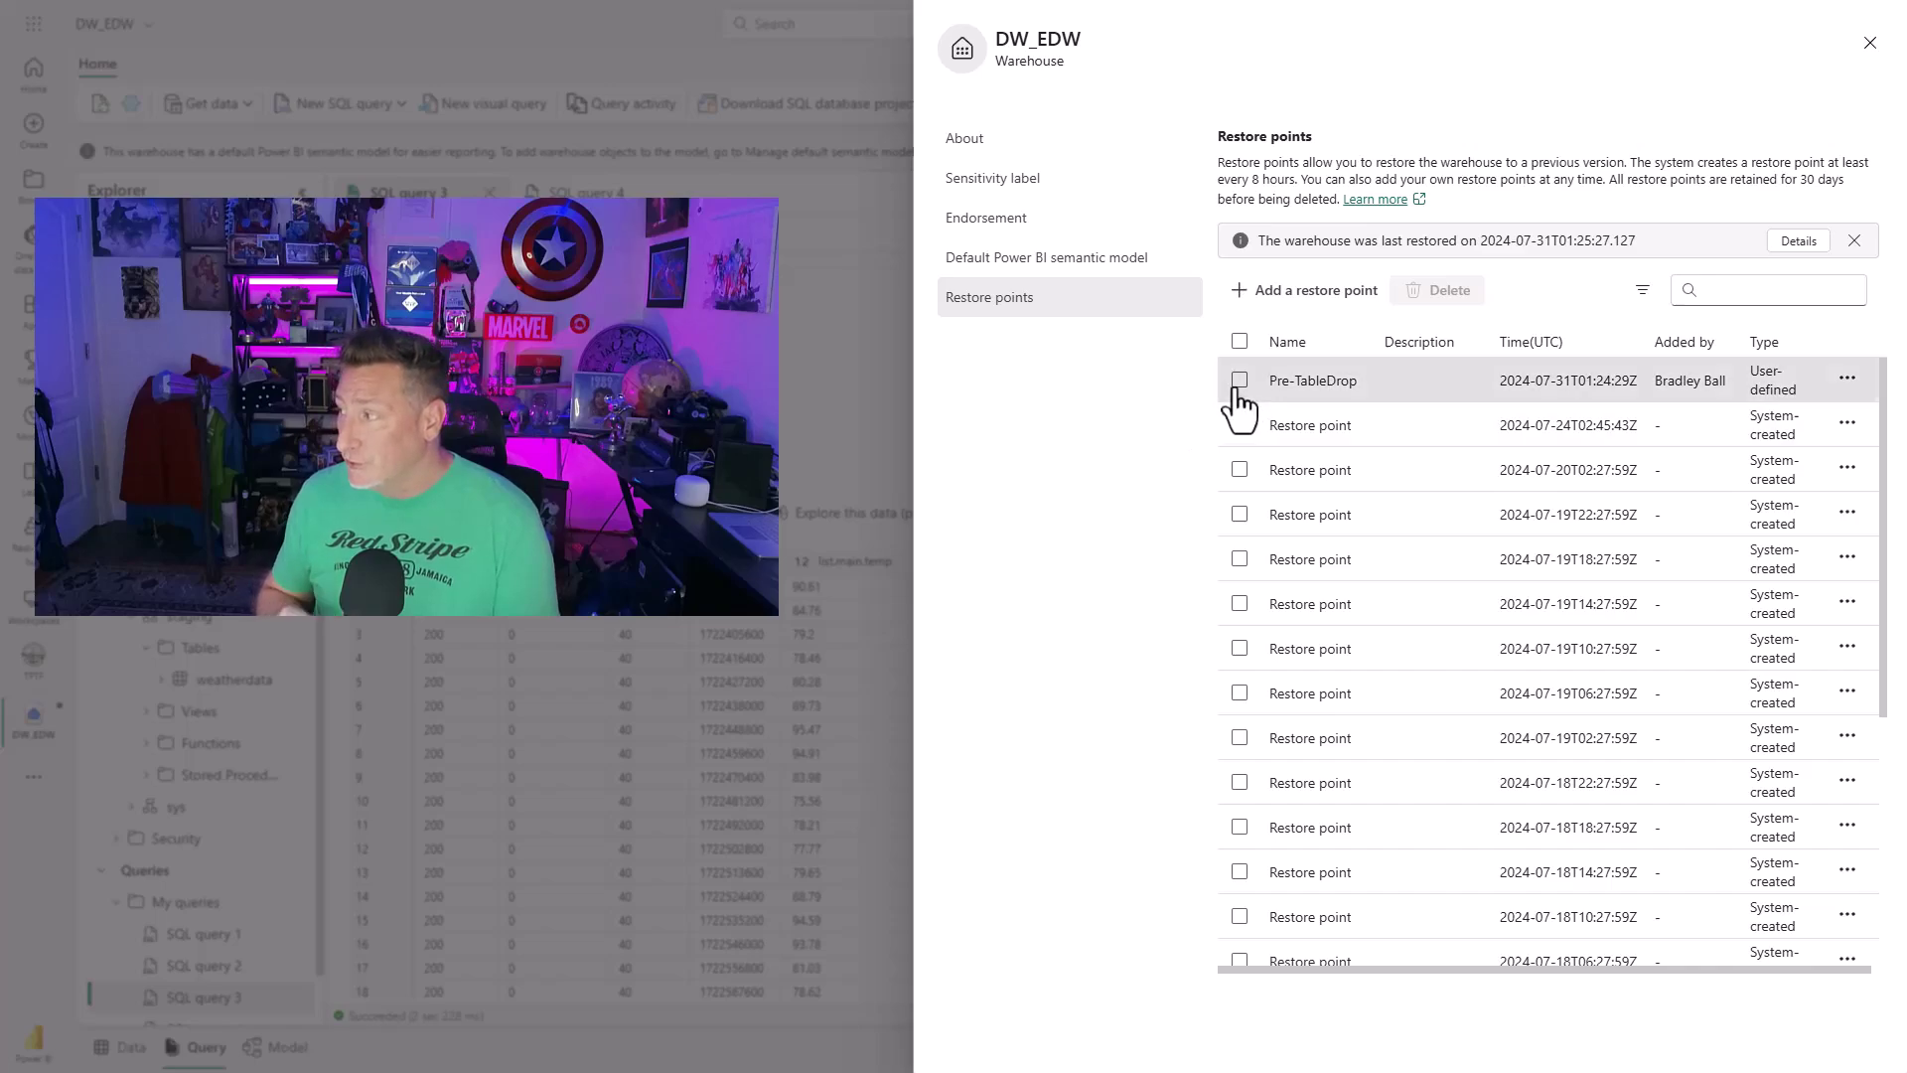
{"action": "left_click", "coordinate": [1240, 381]}
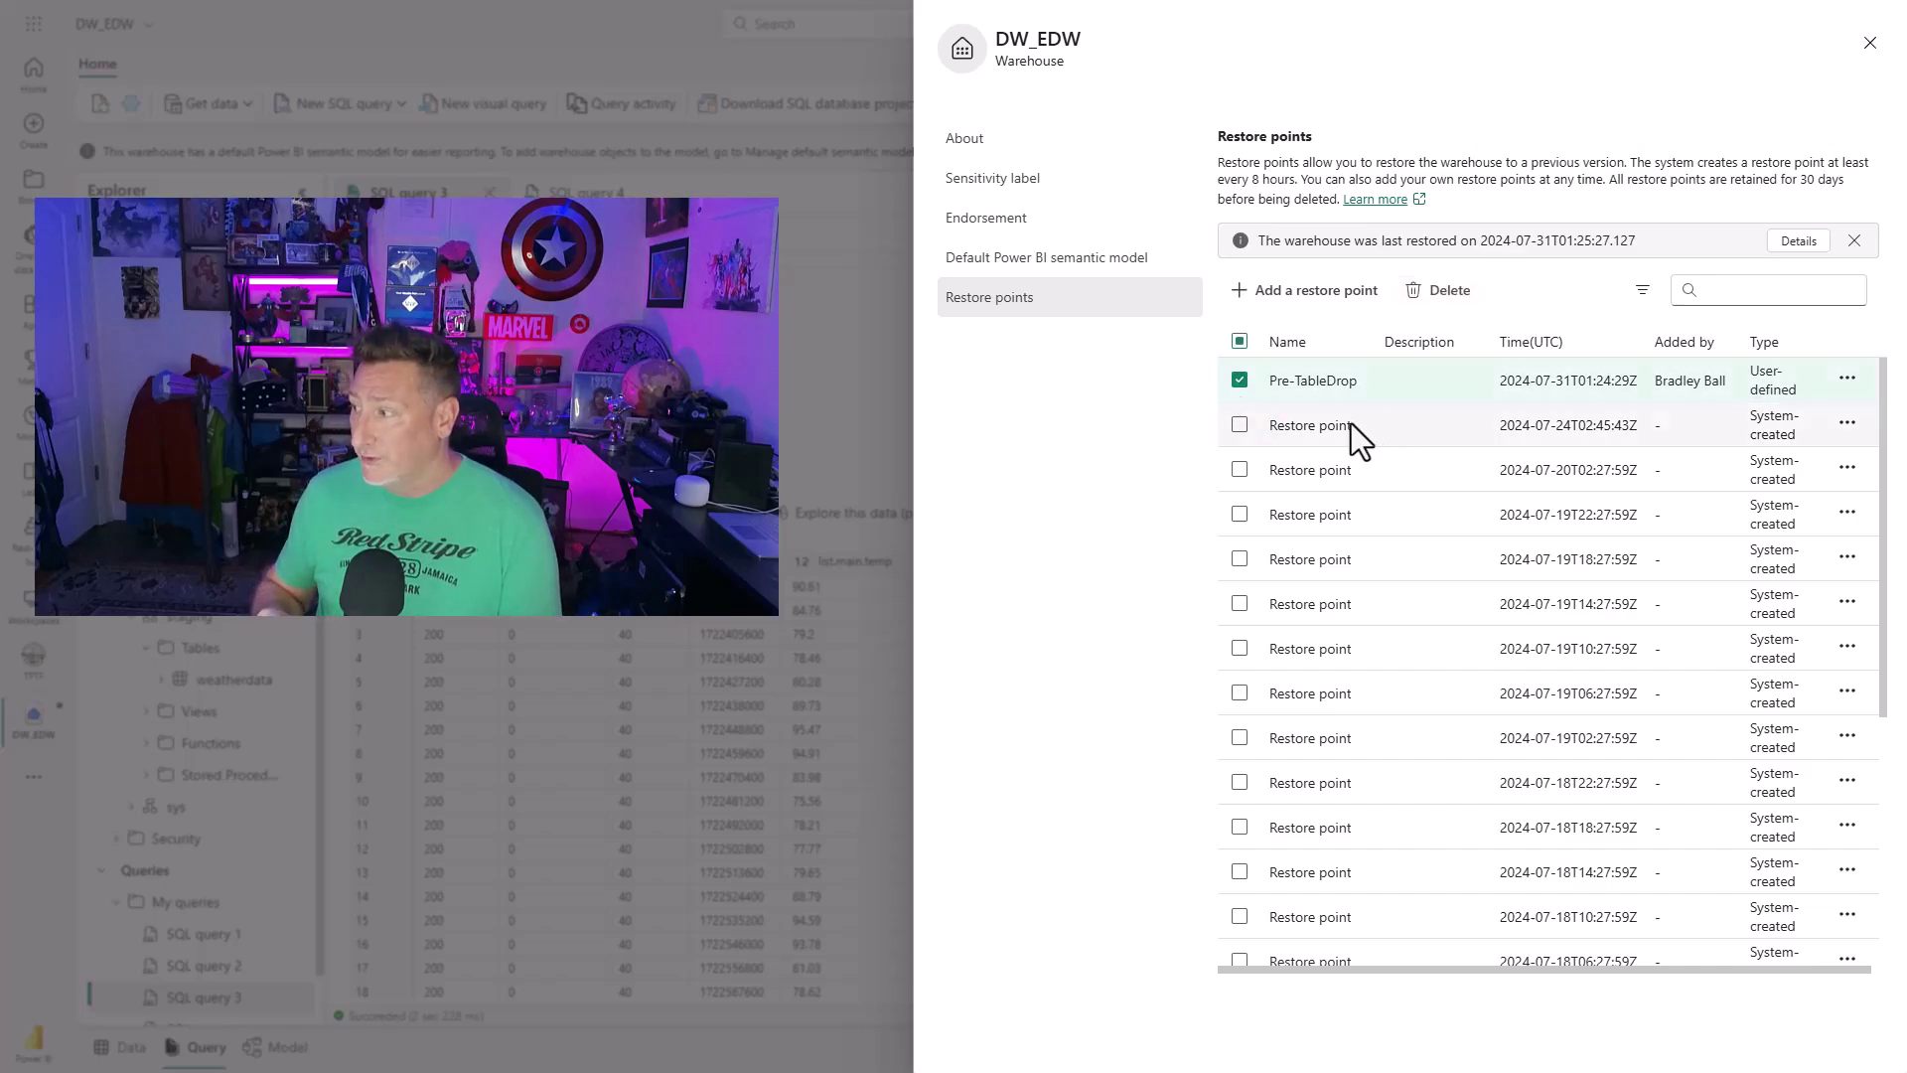
{"action": "left_click", "coordinate": [1439, 290]}
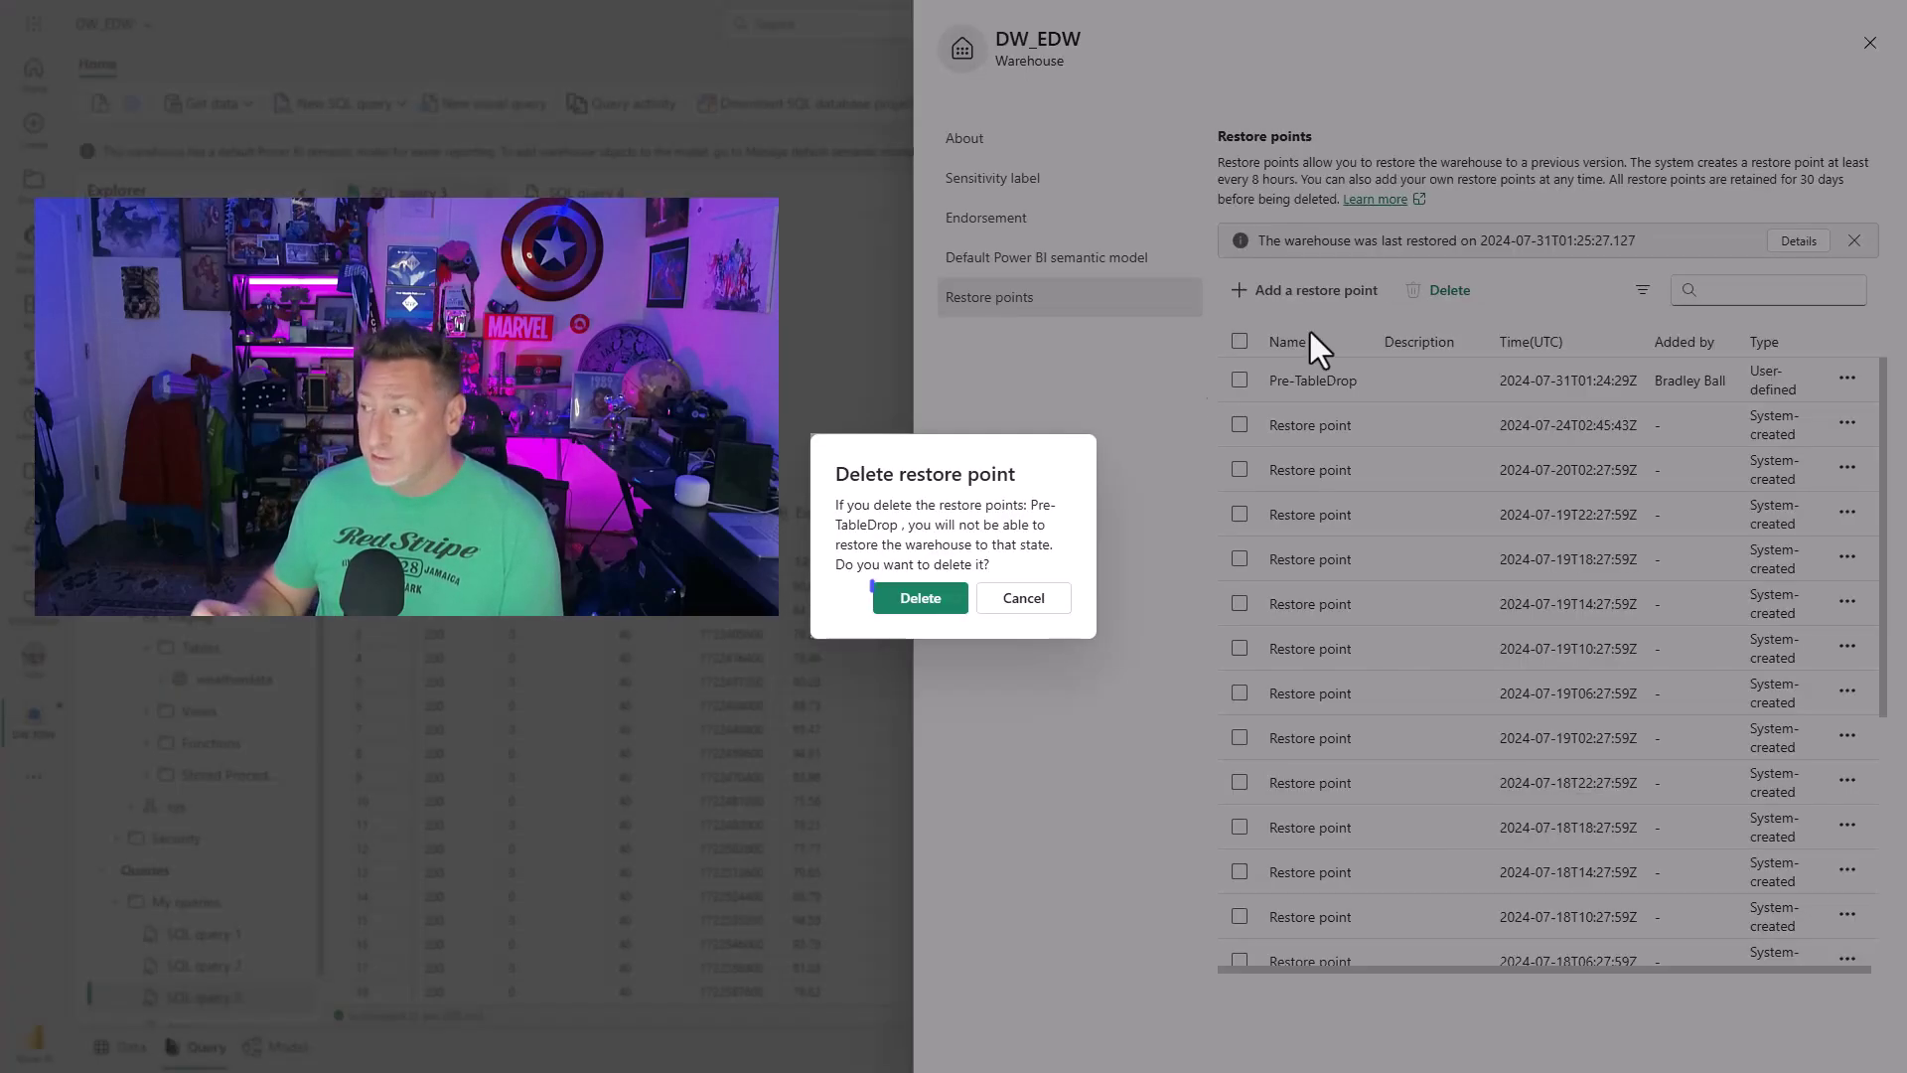
{"action": "left_click", "coordinate": [918, 599]}
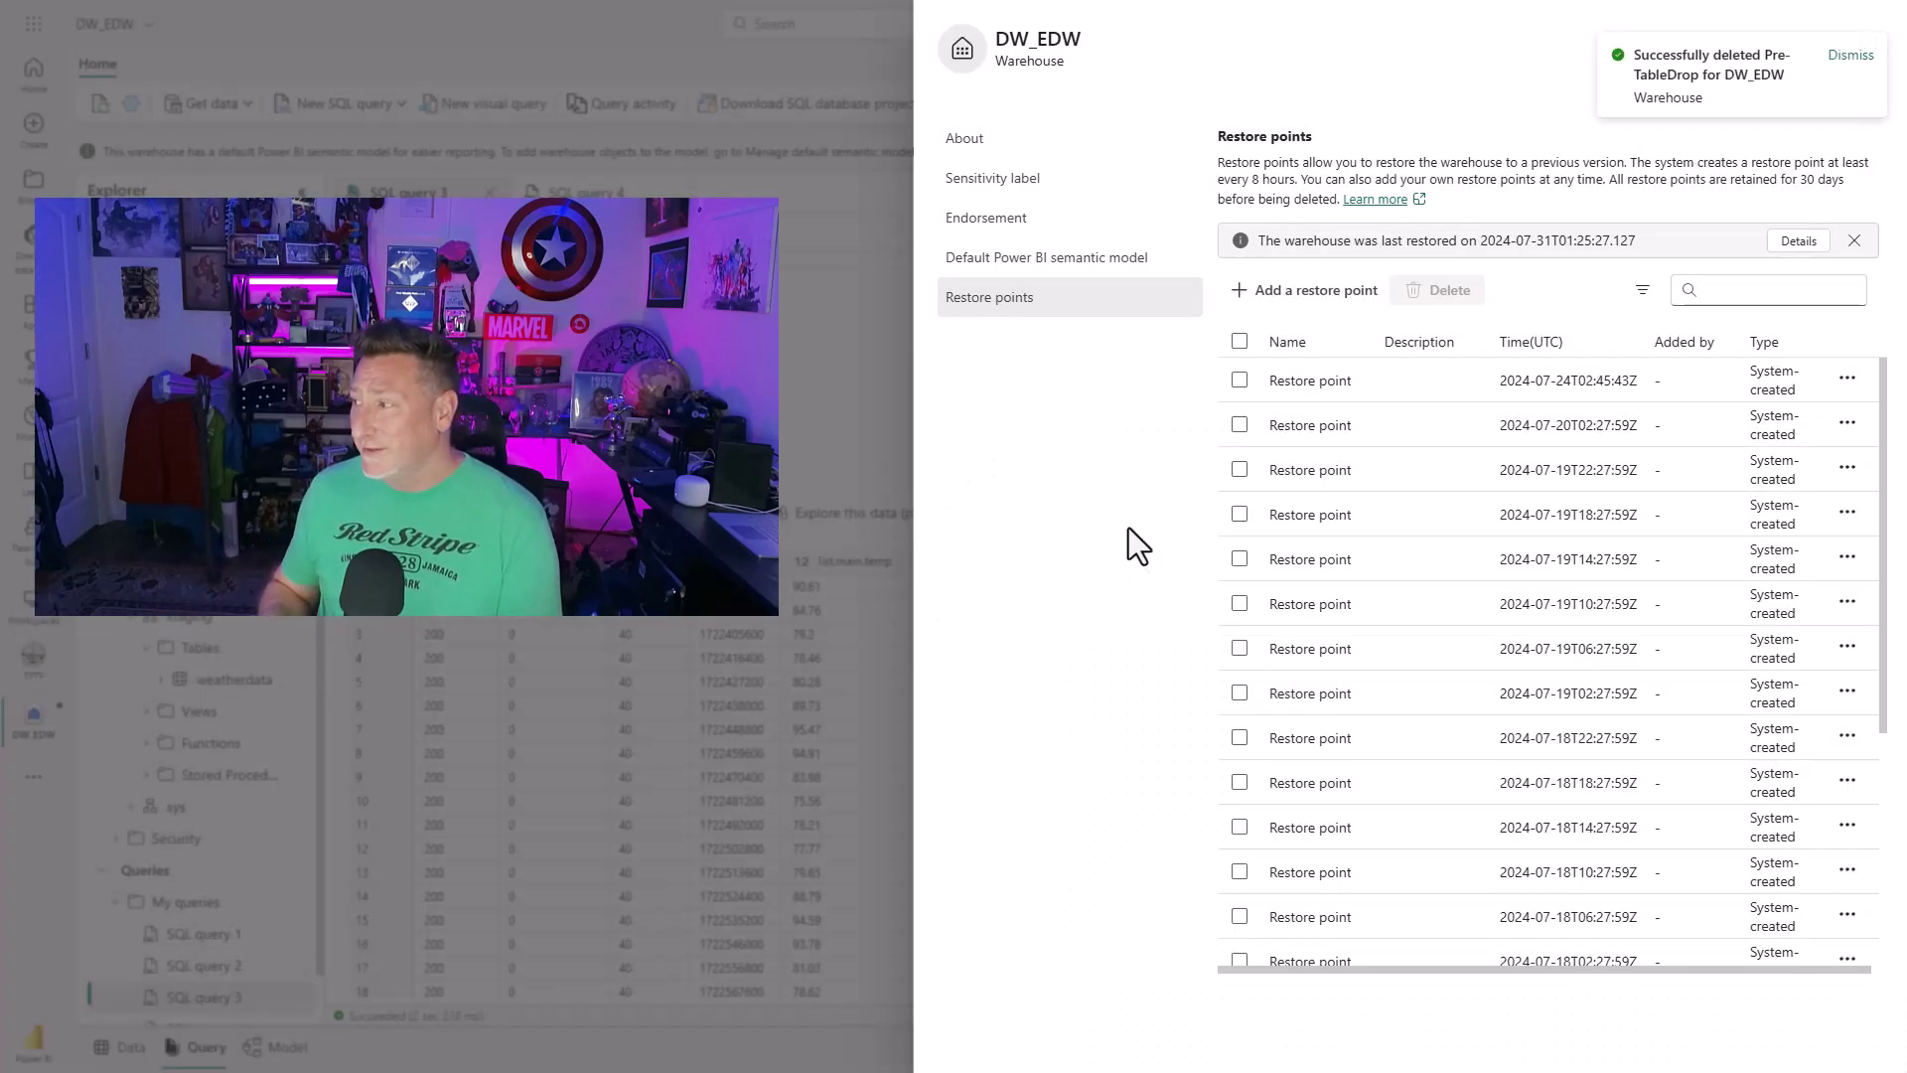
{"action": "left_click", "coordinate": [1241, 385]}
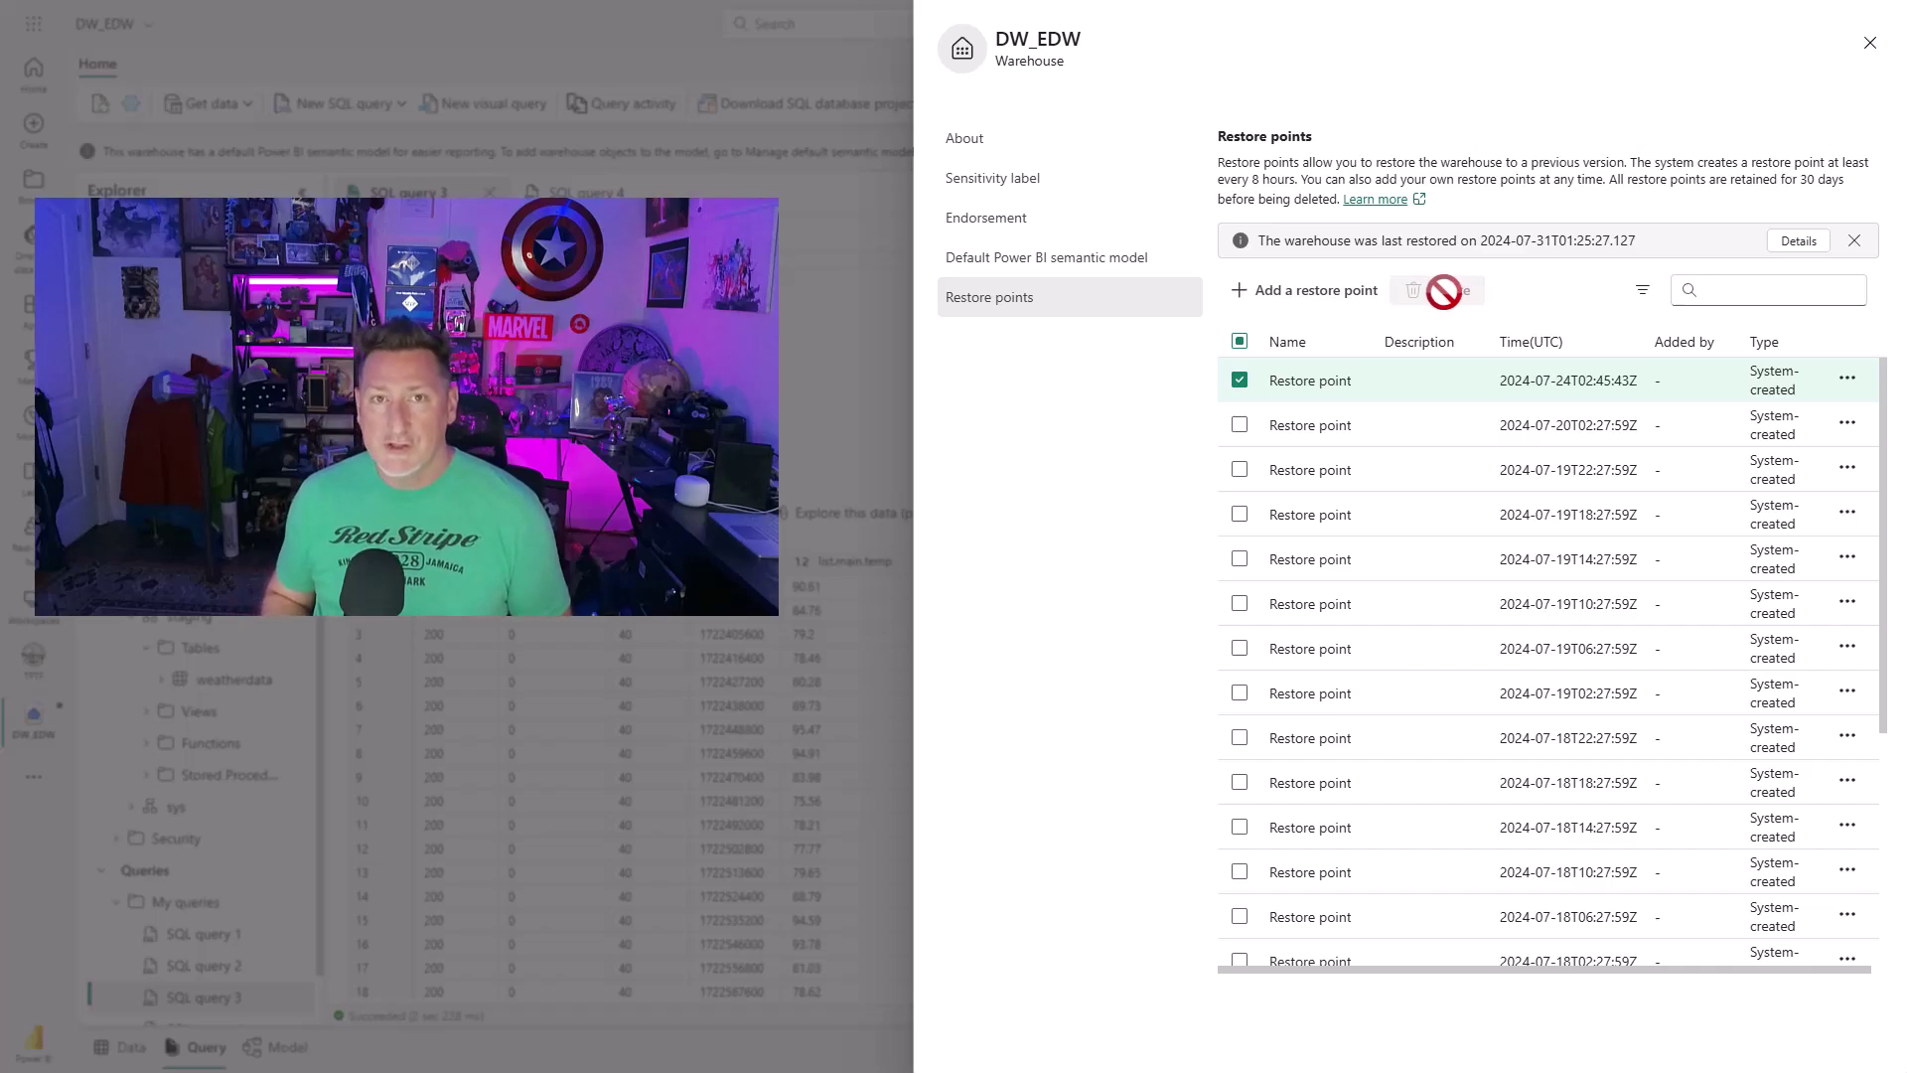
{"action": "left_click", "coordinate": [1240, 380]}
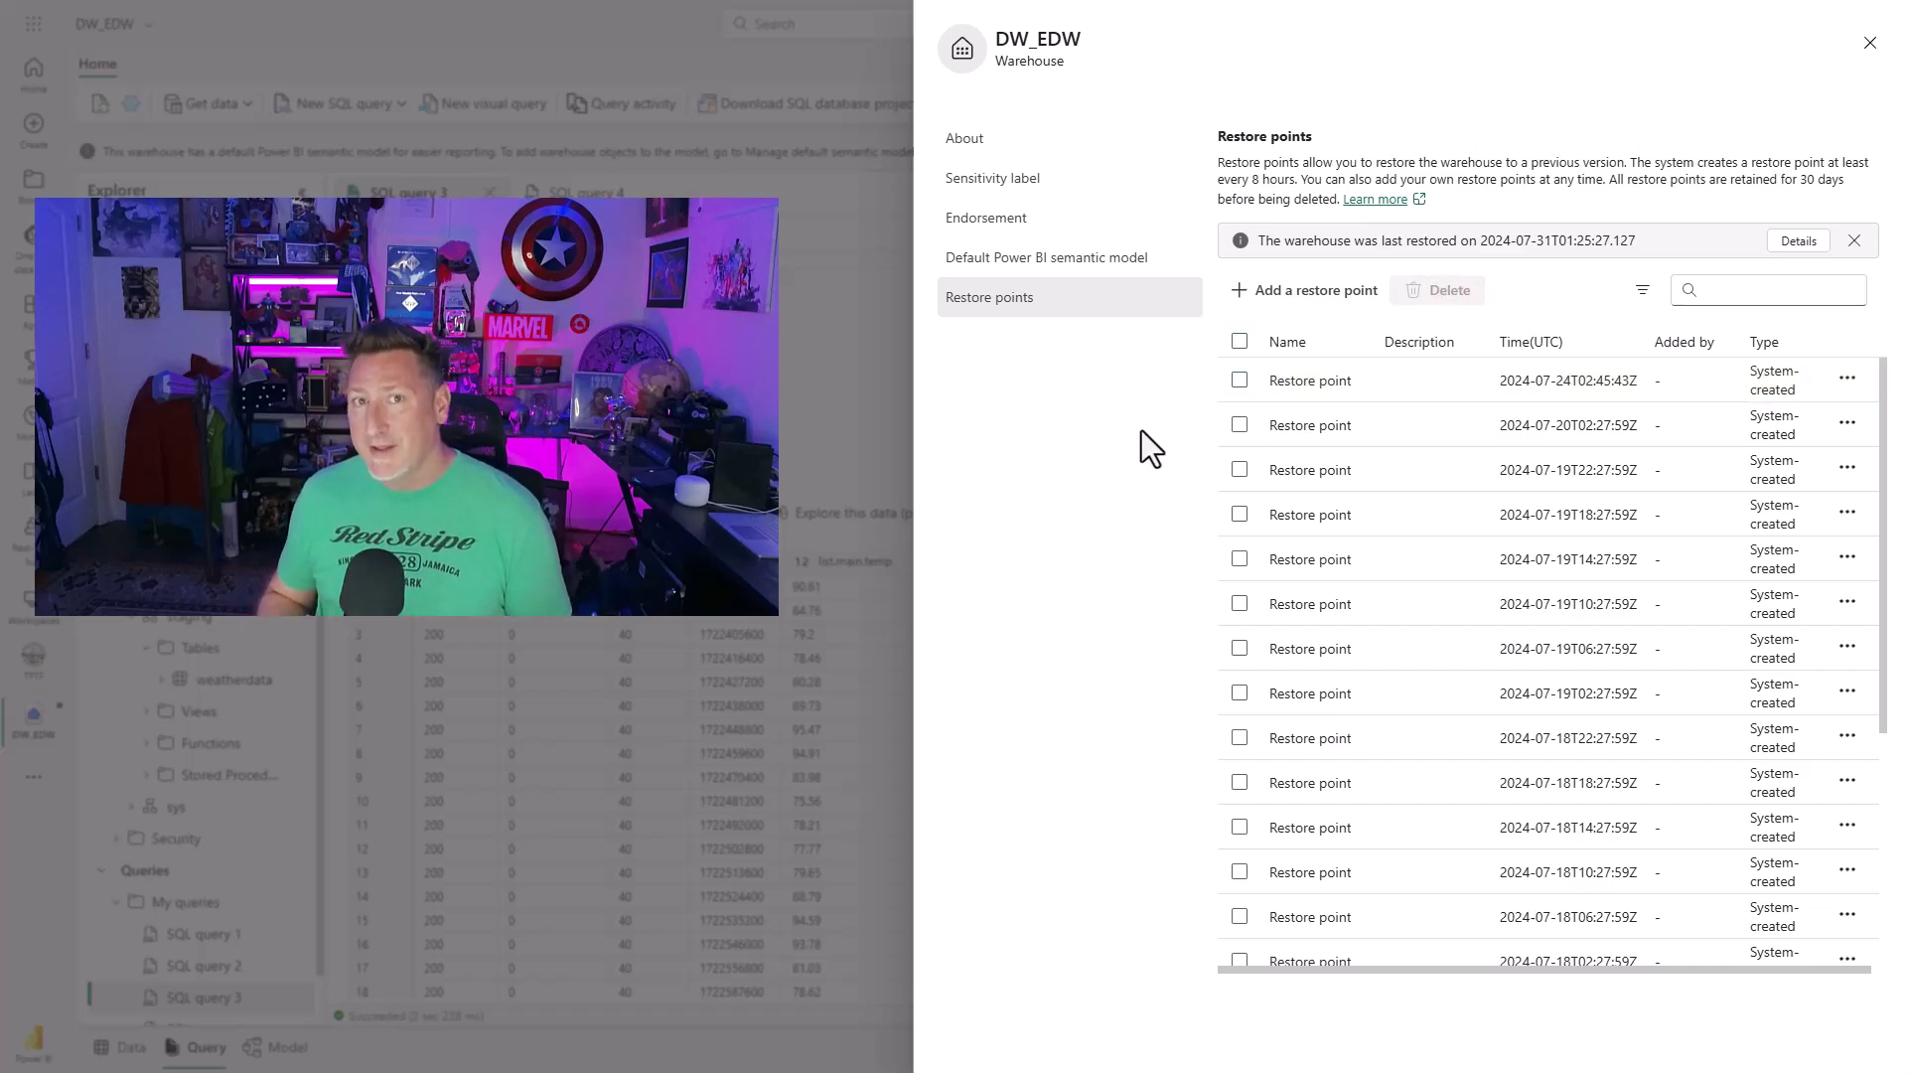